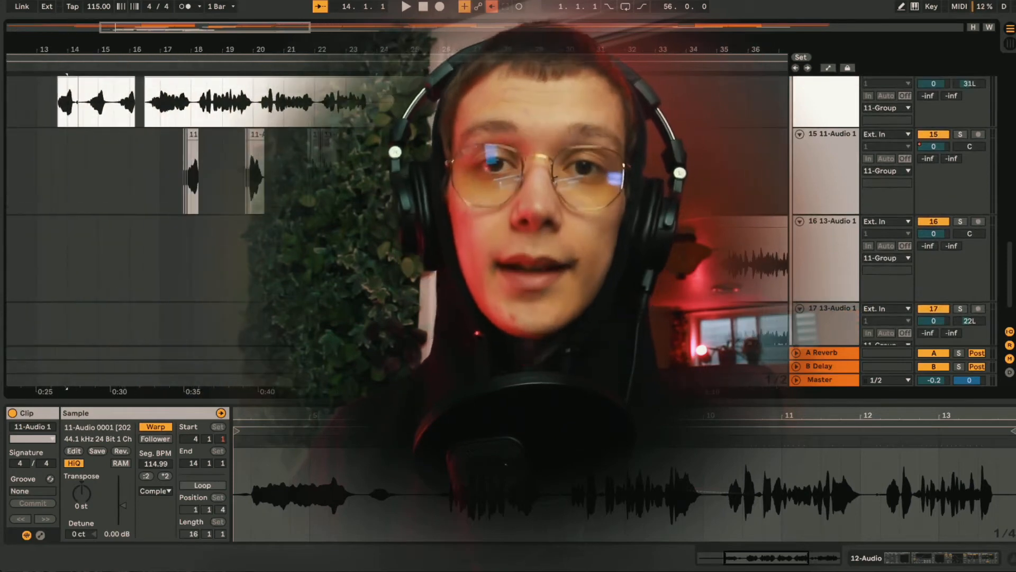
Step: Hide the clip detail view so the vocal tracks fill the arrangement
{"action": "scroll", "coordinate": [476, 211], "scroll_direction": "down", "scroll_amount": 4}
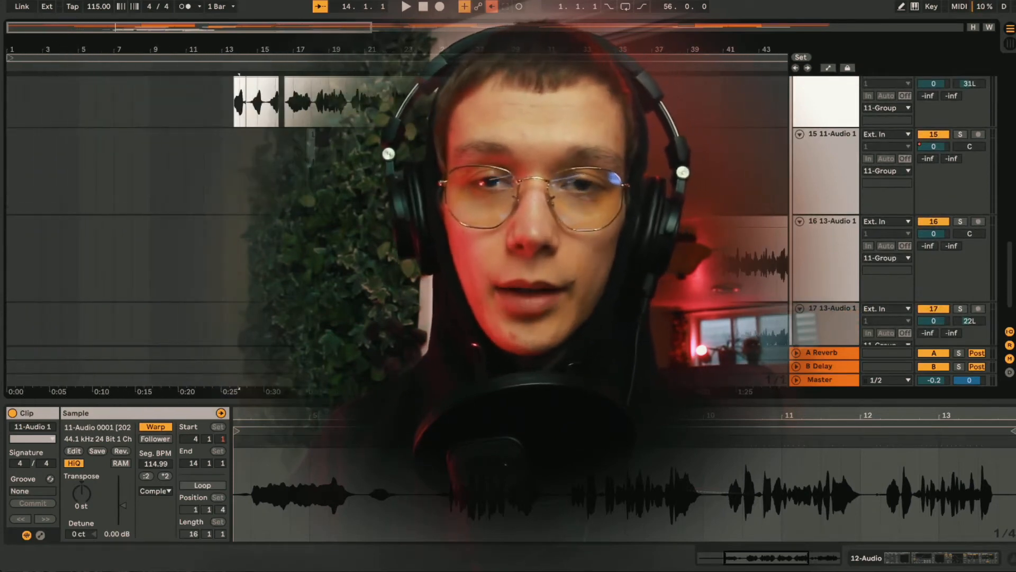
{"action": "scroll", "coordinate": [183, 145], "scroll_direction": "down", "scroll_amount": 2}
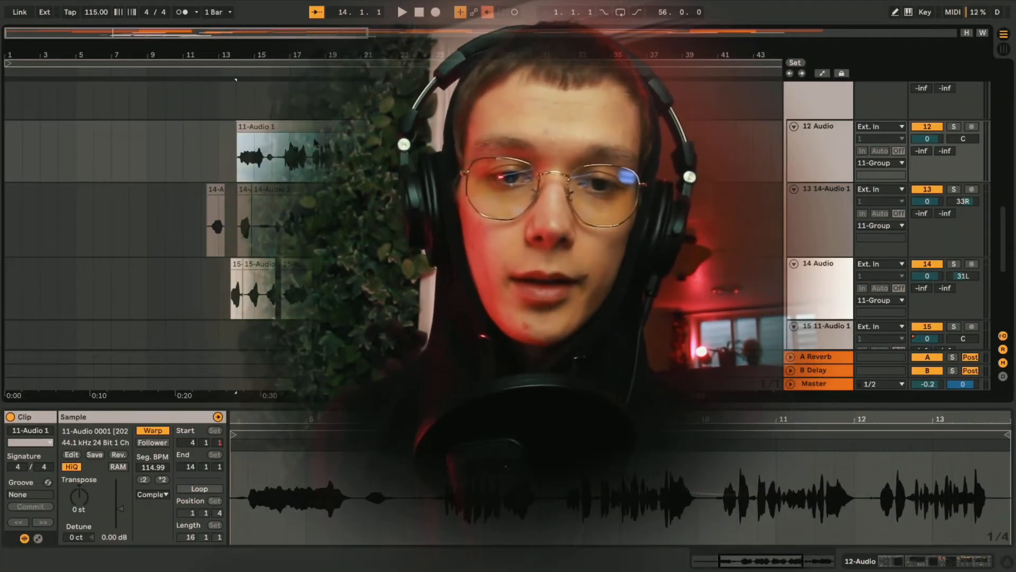
{"action": "scroll", "coordinate": [364, 204], "scroll_direction": "down", "scroll_amount": 5}
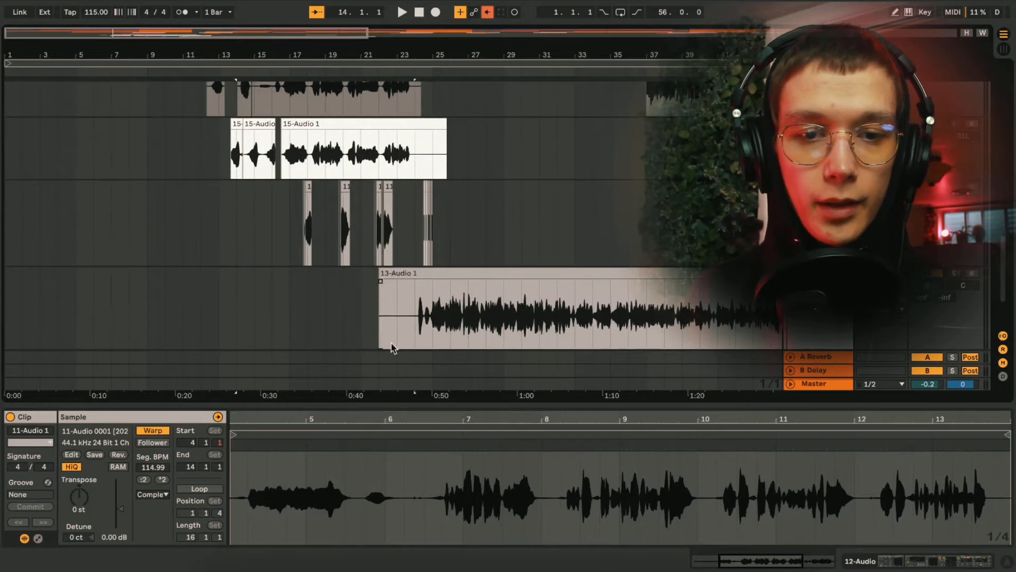
{"action": "left_click", "coordinate": [396, 380]}
{"action": "left_click_drag", "start_coordinate": [399, 402], "coordinate": [409, 539]}
{"action": "scroll", "coordinate": [427, 395], "scroll_direction": "up", "scroll_amount": 3}
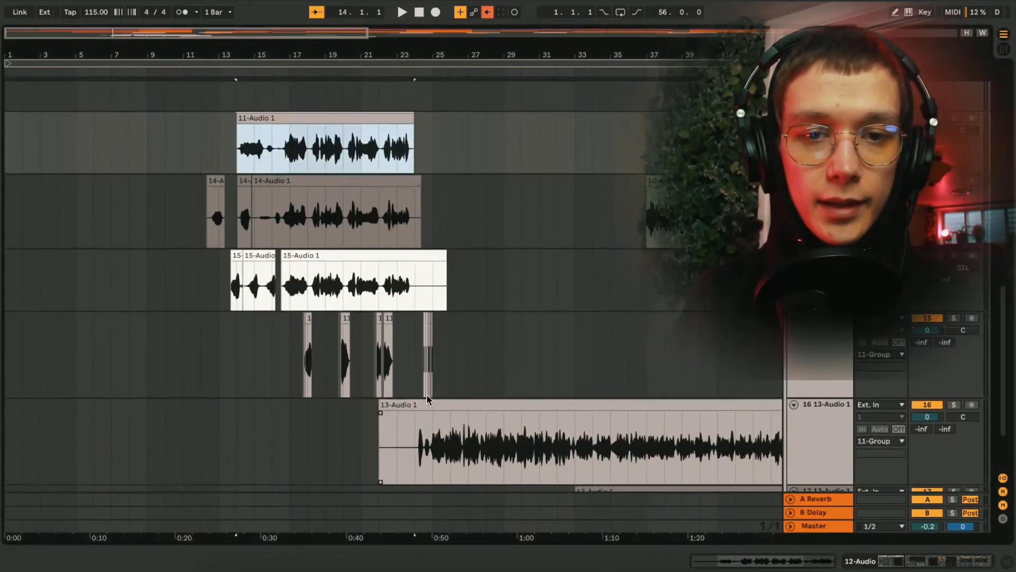
Step: Examine the stacked 11-Audio 1, 14-Audio 1 and 15-Audio 1 vocal clips on tracks 12 to 14
{"action": "scroll", "coordinate": [501, 322], "scroll_direction": "down", "scroll_amount": 1}
{"action": "scroll", "coordinate": [502, 322], "scroll_direction": "down", "scroll_amount": 3}
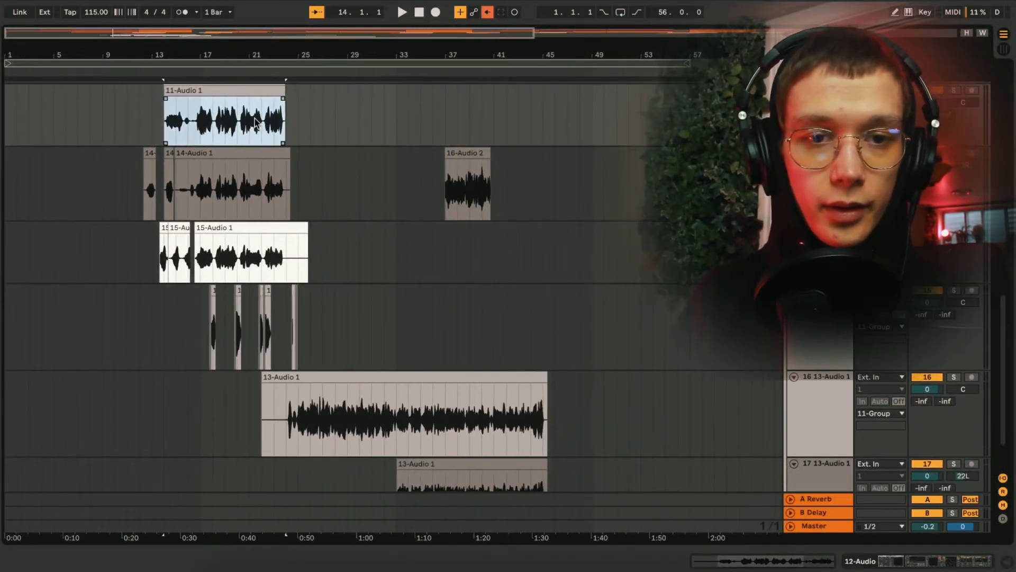
{"action": "left_click", "coordinate": [255, 227]}
{"action": "left_click", "coordinate": [250, 152]}
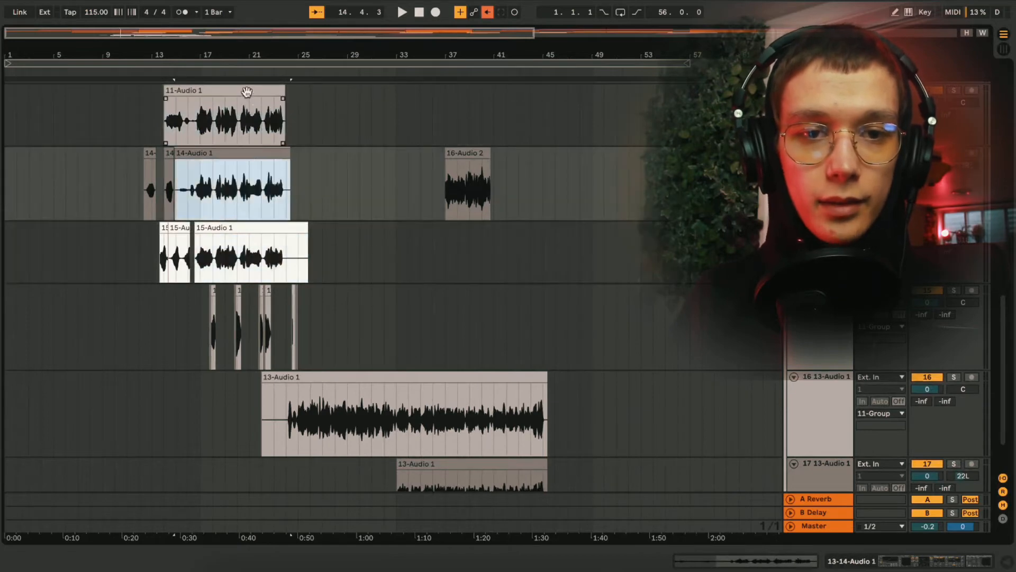
{"action": "left_click", "coordinate": [247, 91]}
{"action": "left_click", "coordinate": [265, 226], "text": "shift"}
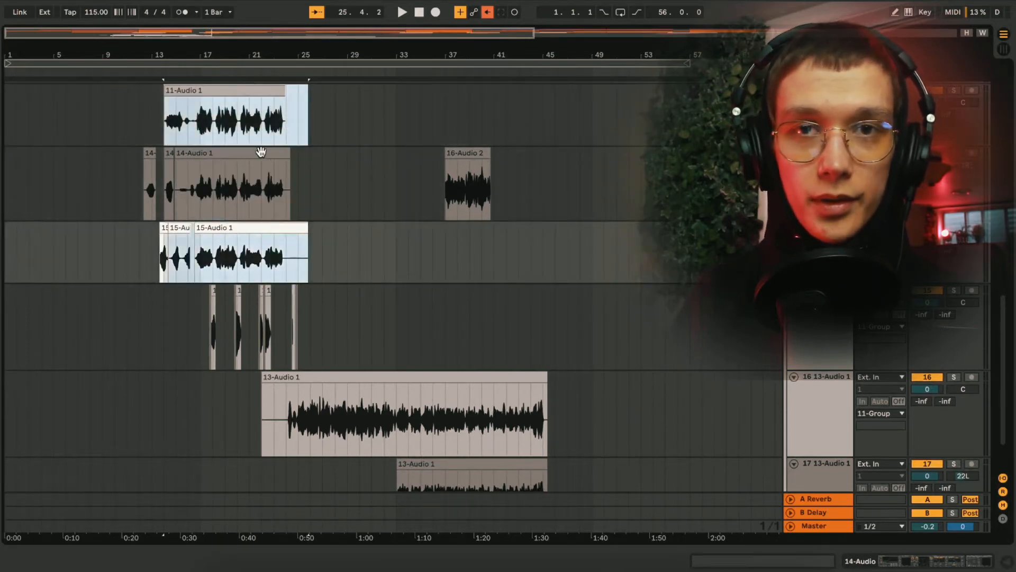
Step: Examine the two 13-Audio 1 clips on tracks 16 and 17, the 16-Audio 2 clip and the long 15-Audio 1 clip
{"action": "scroll", "coordinate": [318, 316], "scroll_direction": "down", "scroll_amount": 2}
{"action": "left_click", "coordinate": [362, 320]}
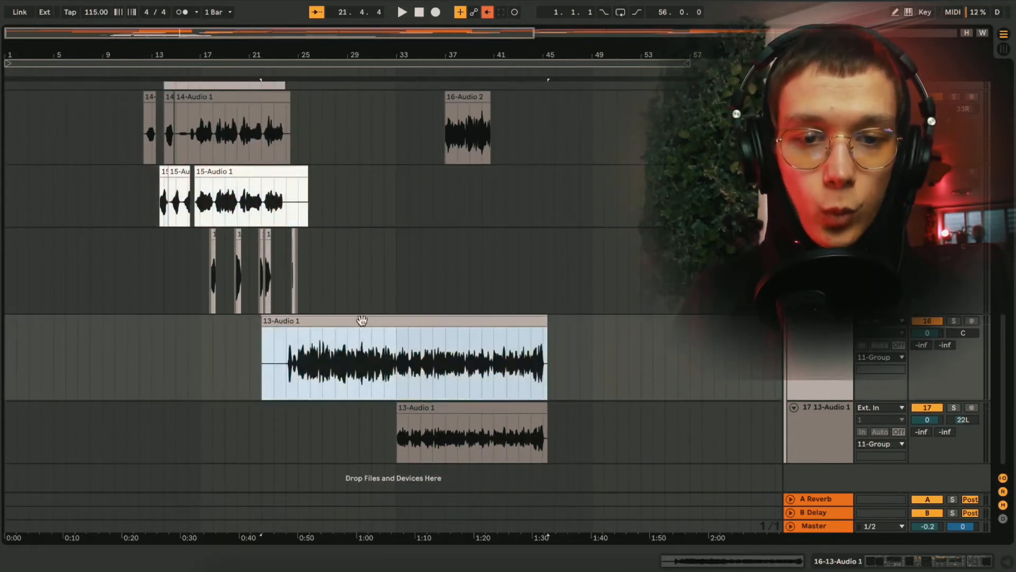
{"action": "left_click_drag", "start_coordinate": [286, 354], "coordinate": [545, 358]}
{"action": "left_click", "coordinate": [499, 406]}
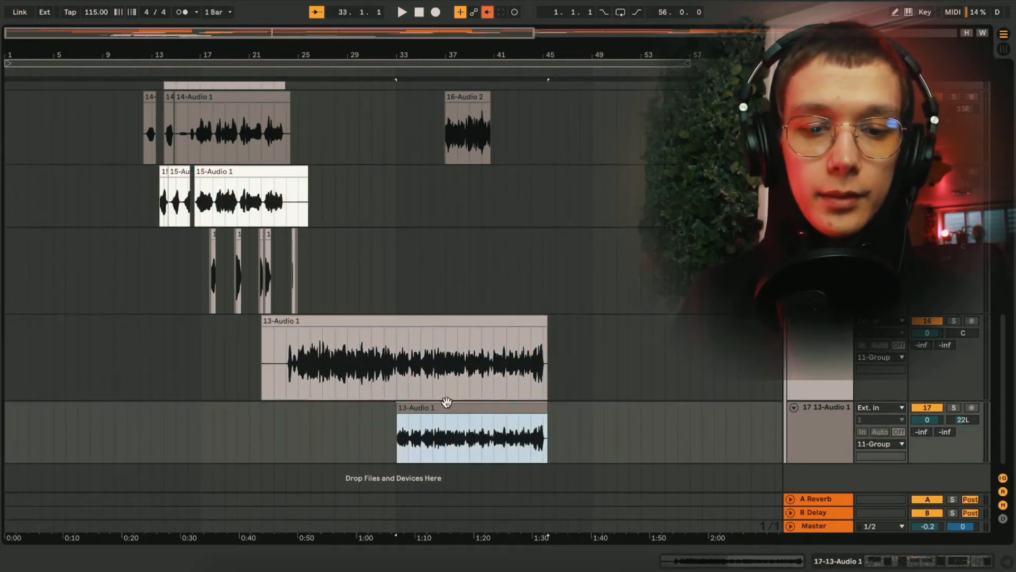
{"action": "left_click", "coordinate": [454, 99]}
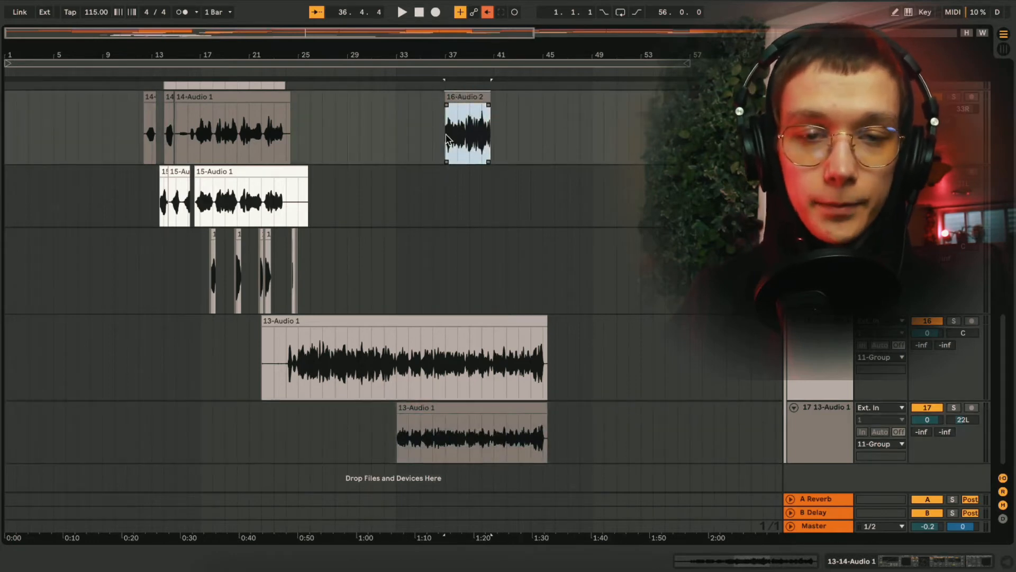
{"action": "left_click", "coordinate": [300, 172]}
{"action": "scroll", "coordinate": [283, 145], "scroll_direction": "up", "scroll_amount": 3}
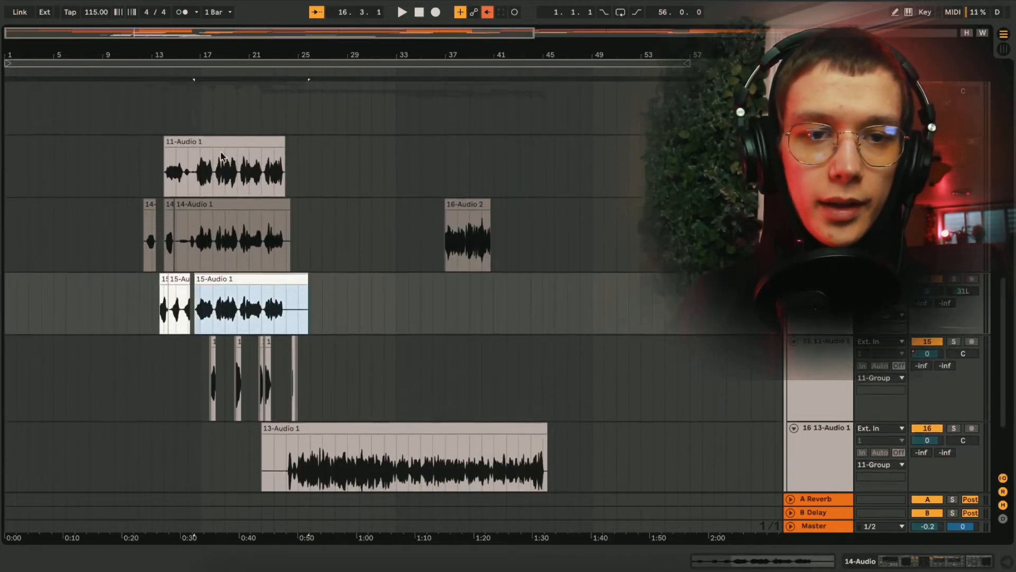
Step: Play the layered vocals from bar 12
{"action": "left_click", "coordinate": [146, 173]}
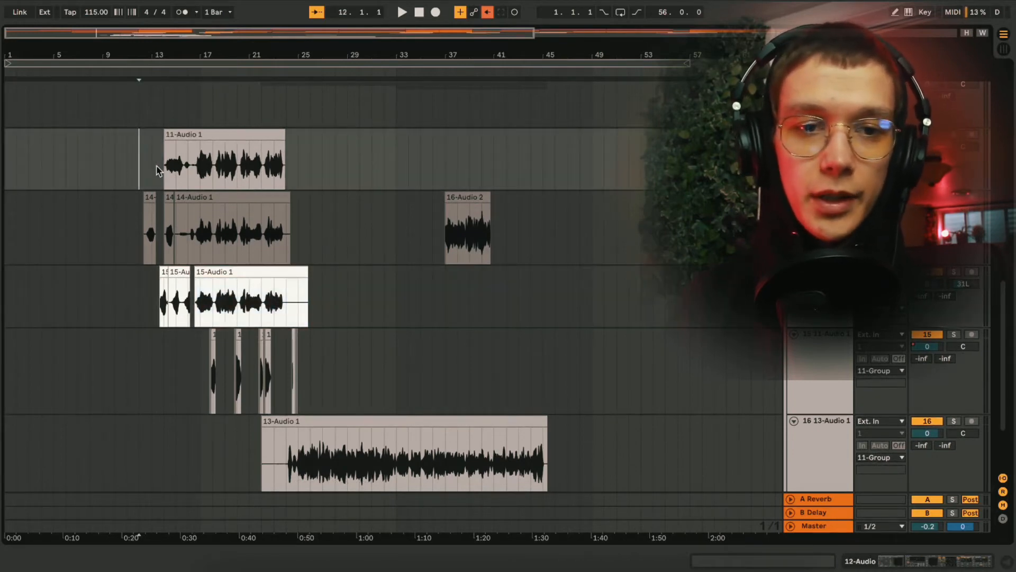
{"action": "key", "text": "space"}
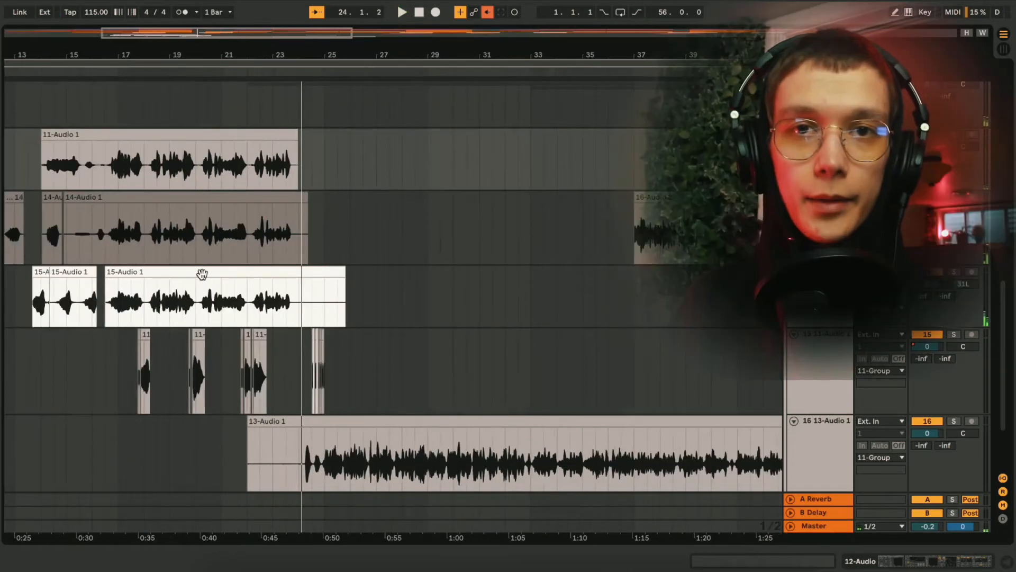
{"action": "scroll", "coordinate": [192, 286], "scroll_direction": "left", "scroll_amount": 2}
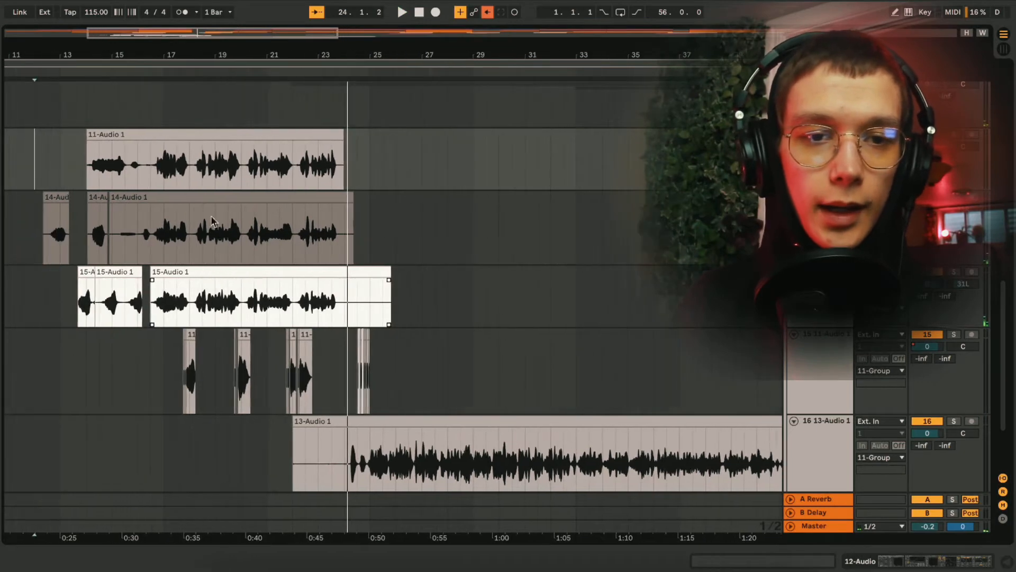
Step: Compare the 11-Audio 1 lead vocal clip with the two doubled takes on the tracks beneath it
{"action": "left_click", "coordinate": [220, 138]}
{"action": "left_click", "coordinate": [233, 199]}
{"action": "left_click", "coordinate": [264, 272]}
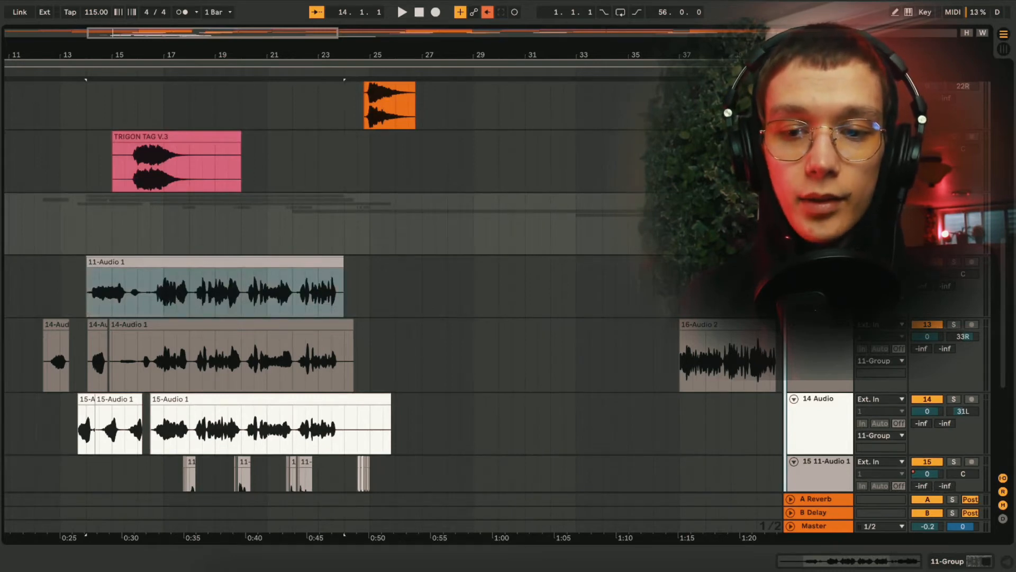
{"action": "scroll", "coordinate": [391, 286], "scroll_direction": "down", "scroll_amount": 3}
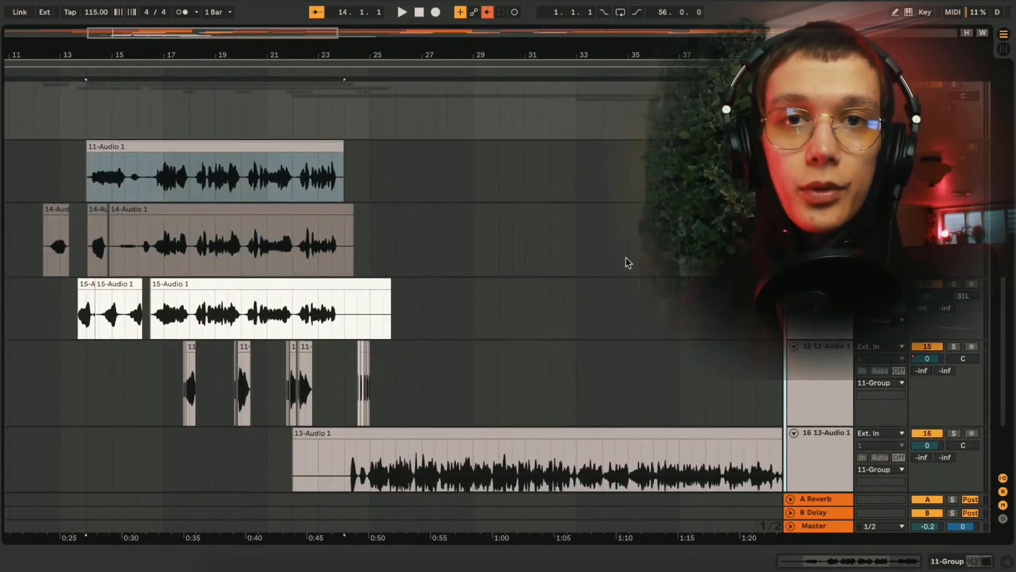
{"action": "scroll", "coordinate": [628, 263], "scroll_direction": "up", "scroll_amount": 1}
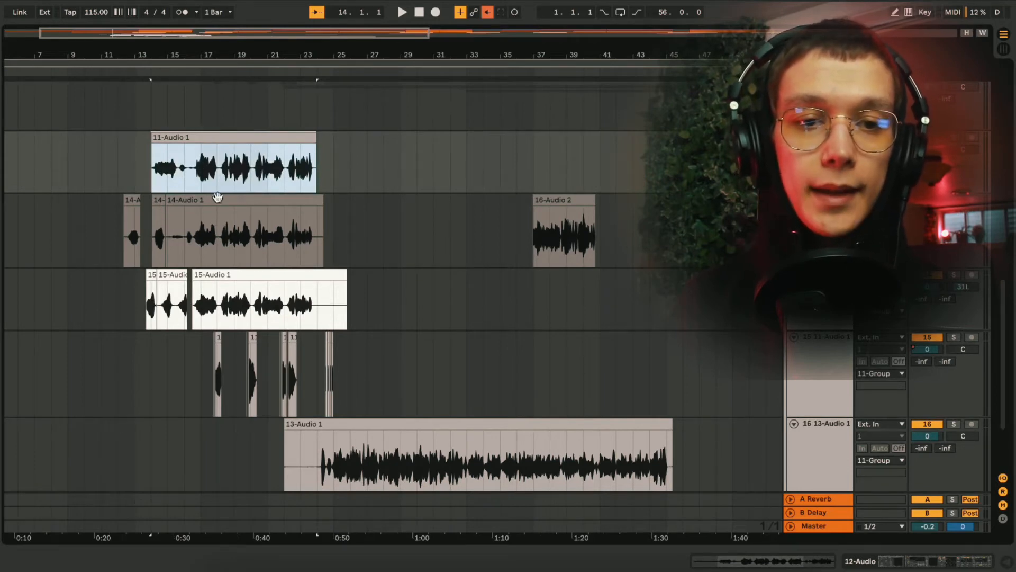
{"action": "left_click", "coordinate": [219, 200]}
{"action": "left_click", "coordinate": [236, 278]}
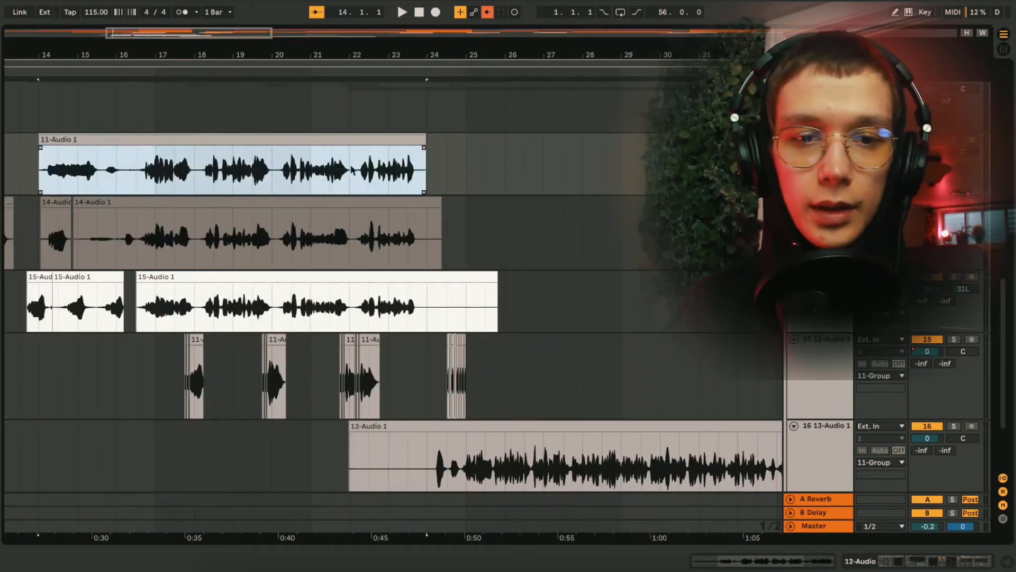
Step: Solo the lead vocal on track 12 and play it from bar 17
{"action": "left_click", "coordinate": [148, 172]}
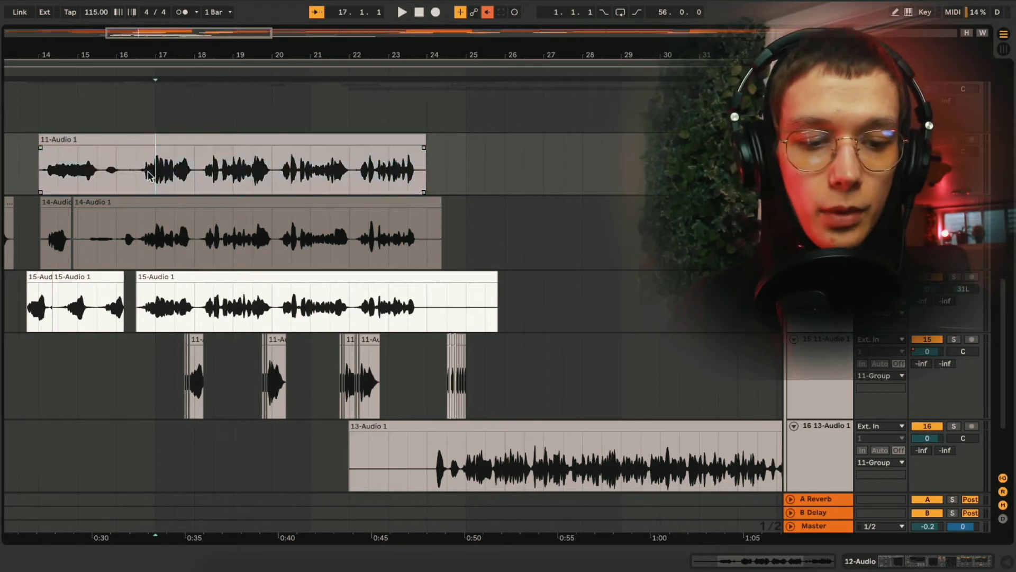
{"action": "key", "text": "s"}
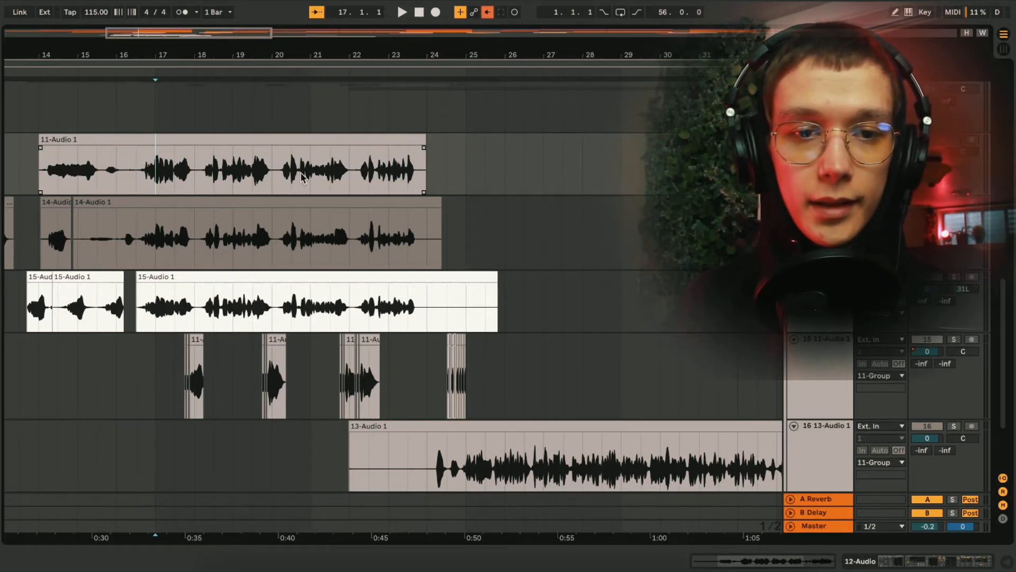
{"action": "key", "text": "space"}
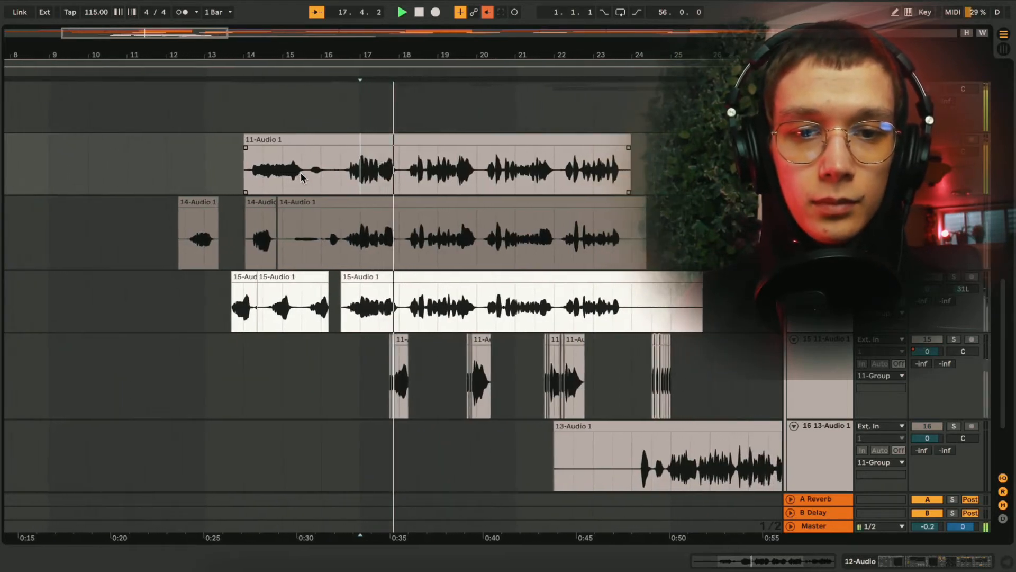
{"action": "left_click", "coordinate": [376, 224]}
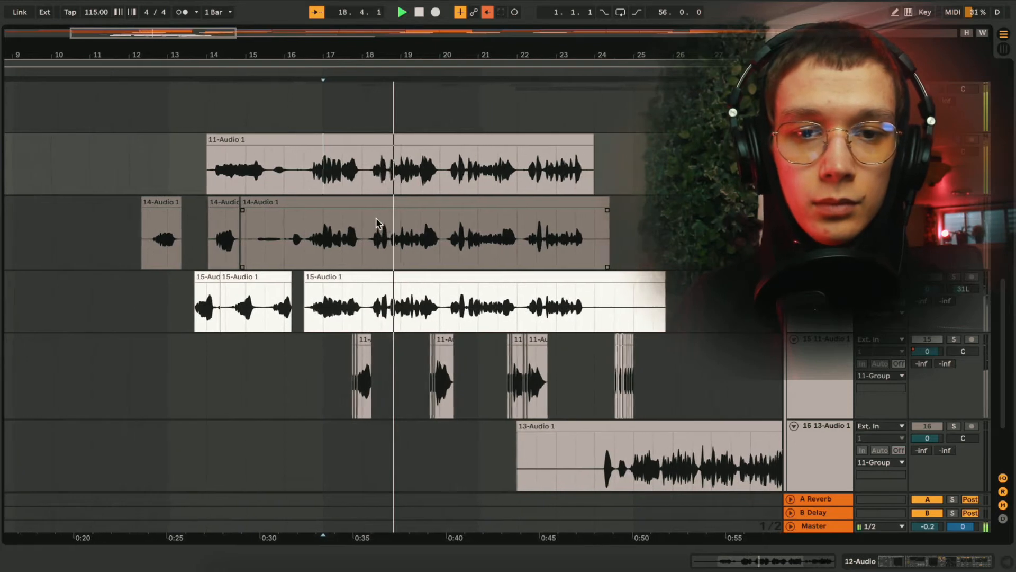
{"action": "key", "text": "space"}
Step: Play the 14-Audio 1 double on track 13 from position 16.3.1
{"action": "left_click", "coordinate": [344, 199]}
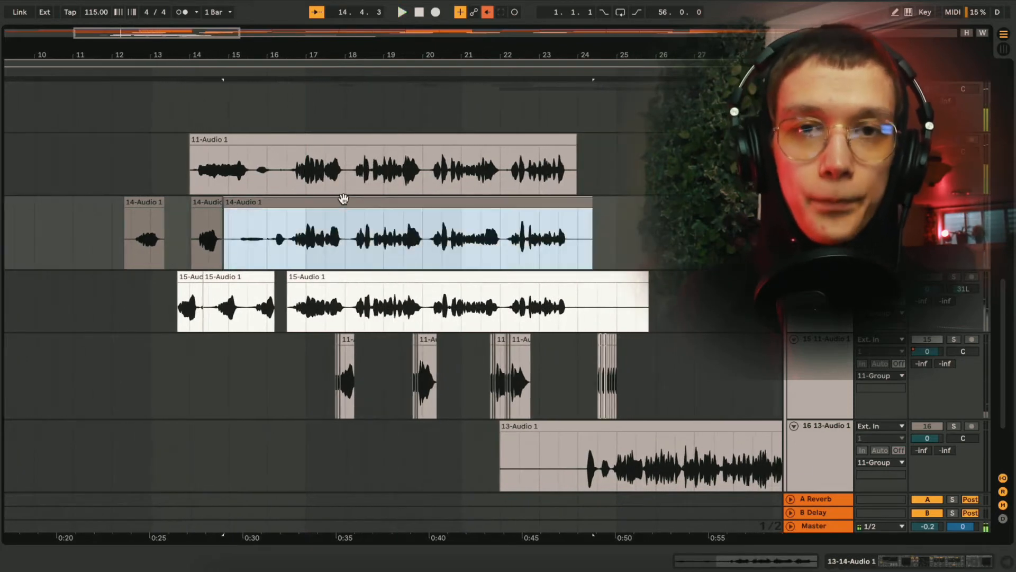
{"action": "left_click", "coordinate": [287, 247]}
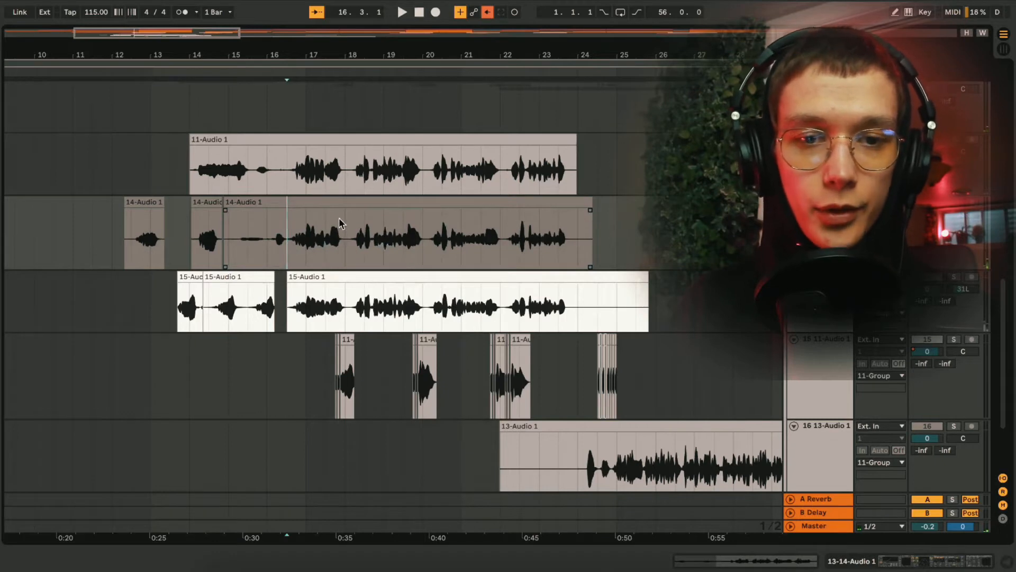
{"action": "key", "text": "space"}
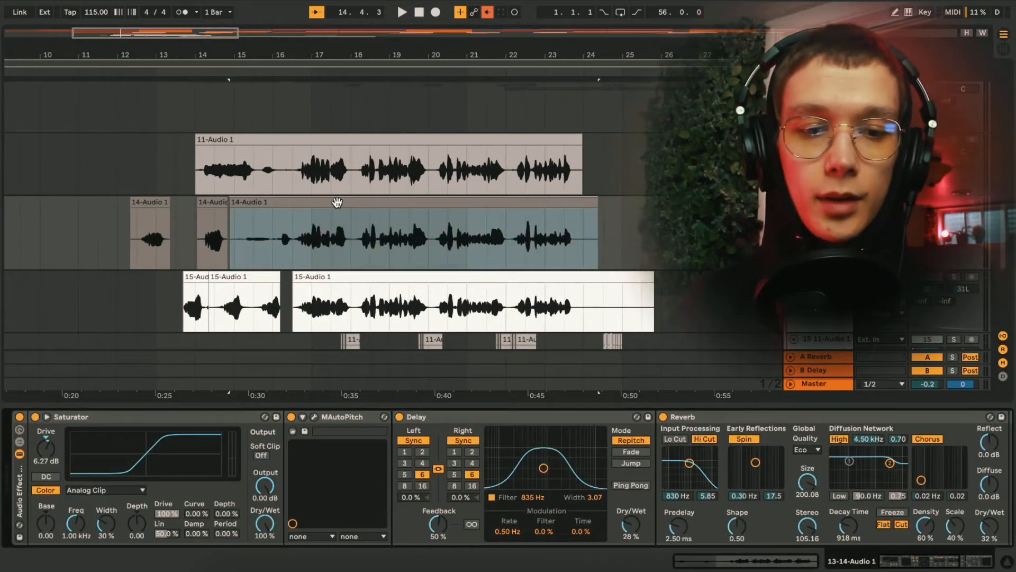
Step: Open the 15-Audio 1 clip on track 14 to view its transposition and play it from its start
{"action": "double_click", "coordinate": [337, 202]}
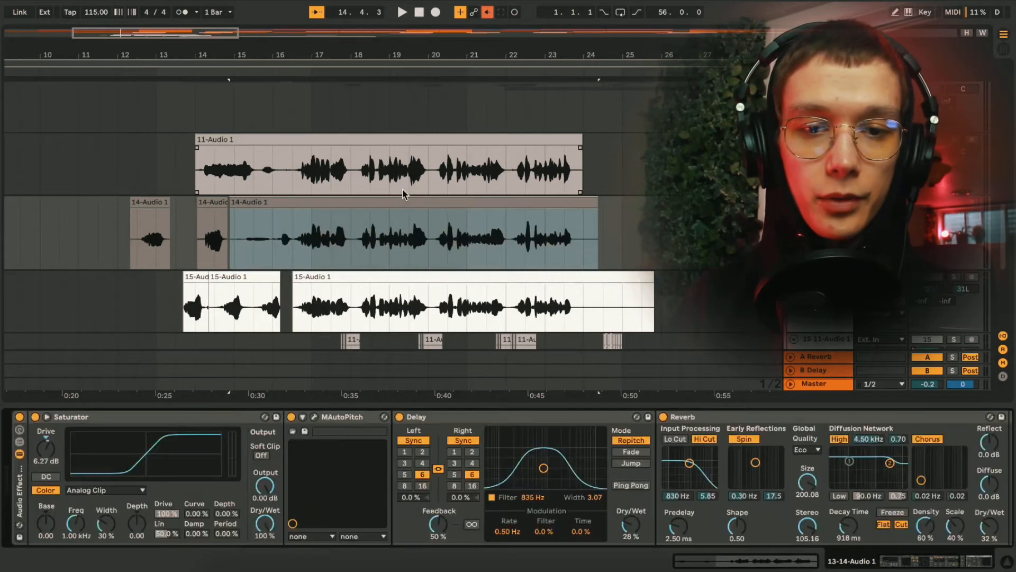
{"action": "double_click", "coordinate": [495, 274]}
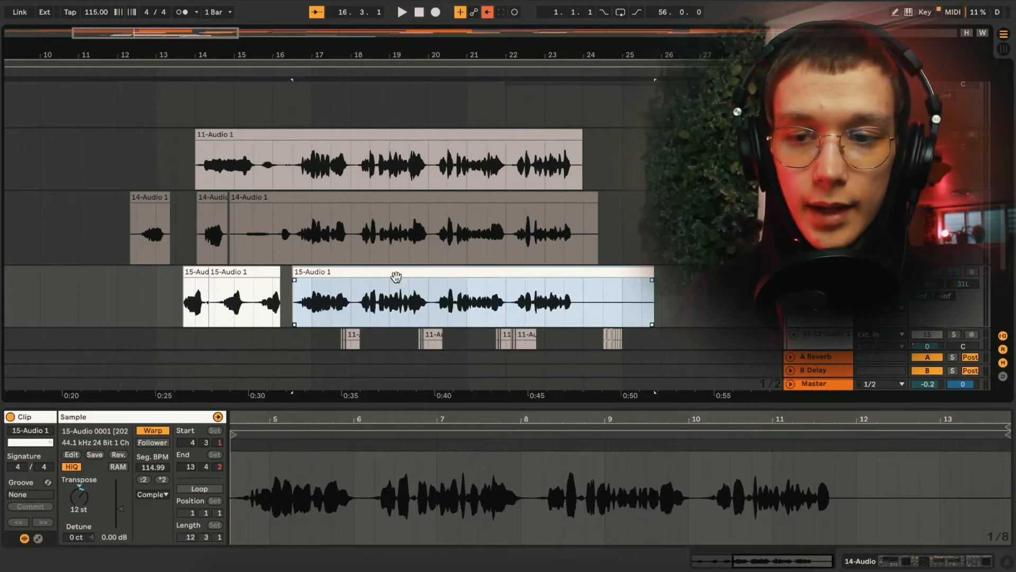
{"action": "key", "text": "F9"}
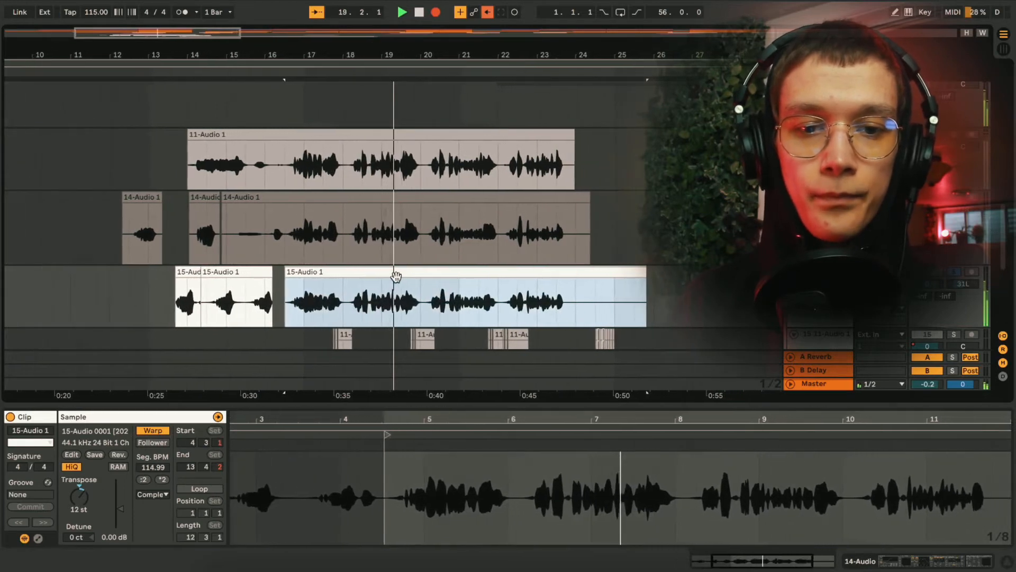
{"action": "key", "text": "space"}
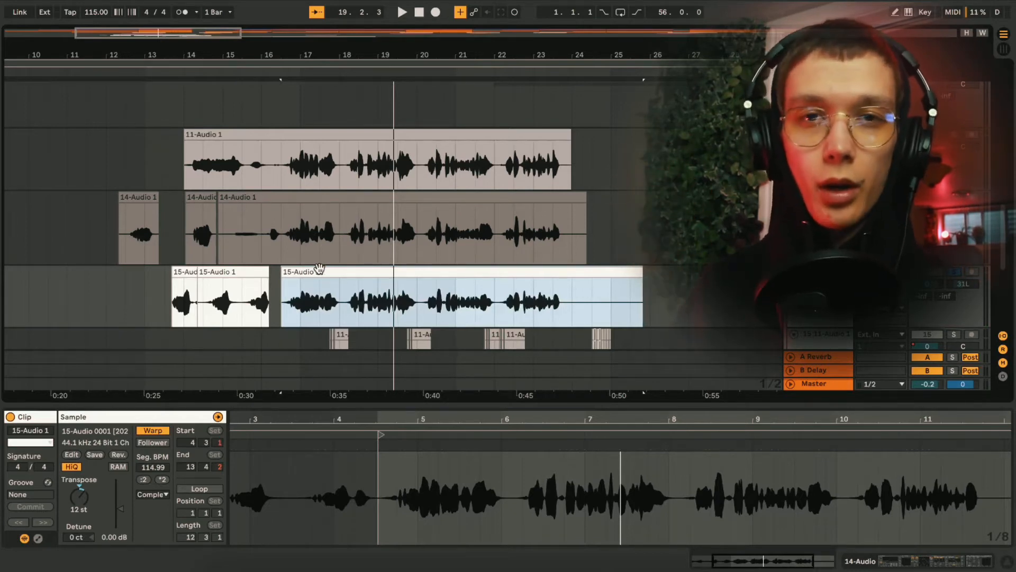
Step: Play the 11-Audio 1 lead vocal on track 12 from position 16.3.1
{"action": "left_click", "coordinate": [285, 187]}
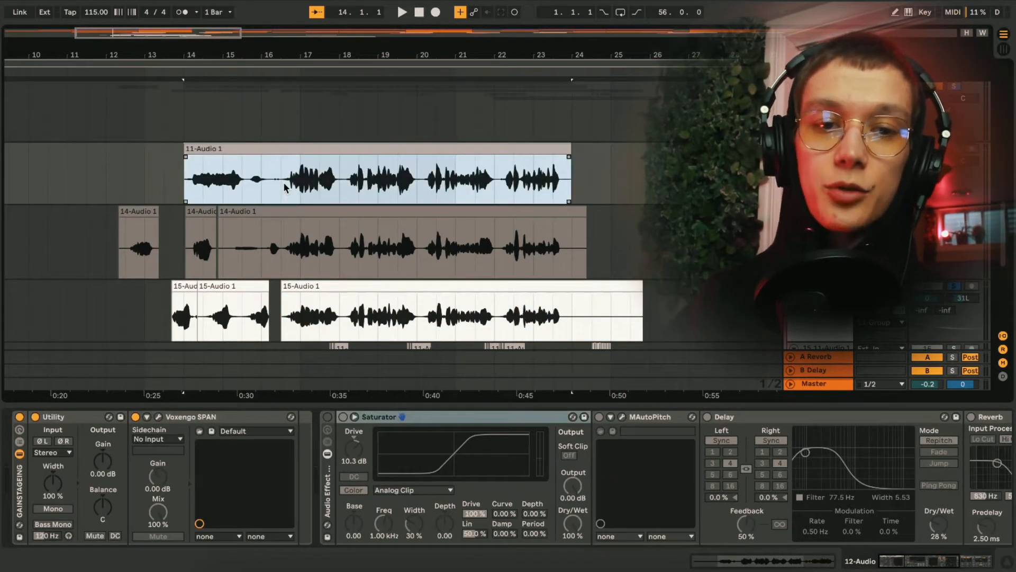
{"action": "left_click", "coordinate": [281, 180]}
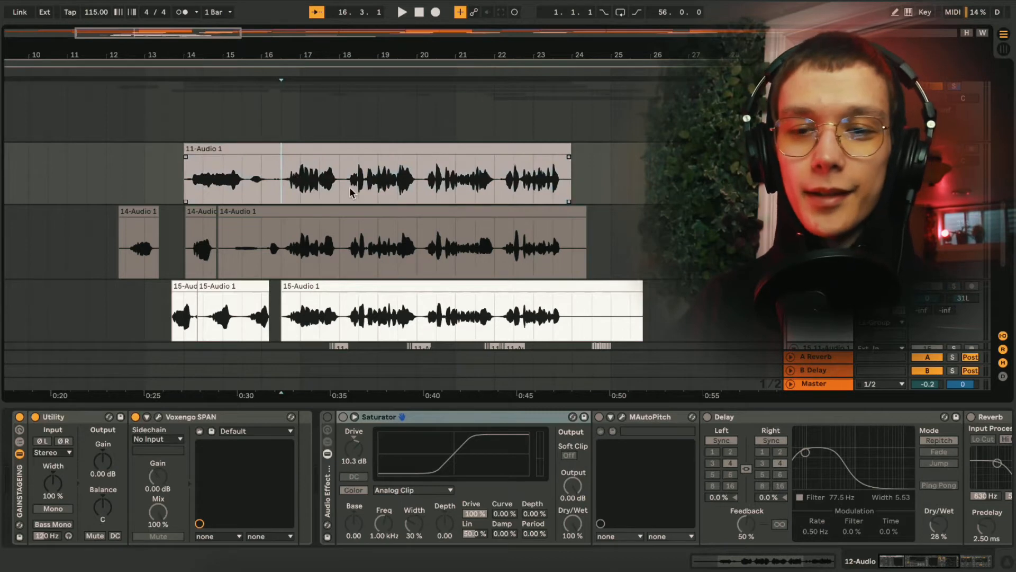
{"action": "key", "text": "space"}
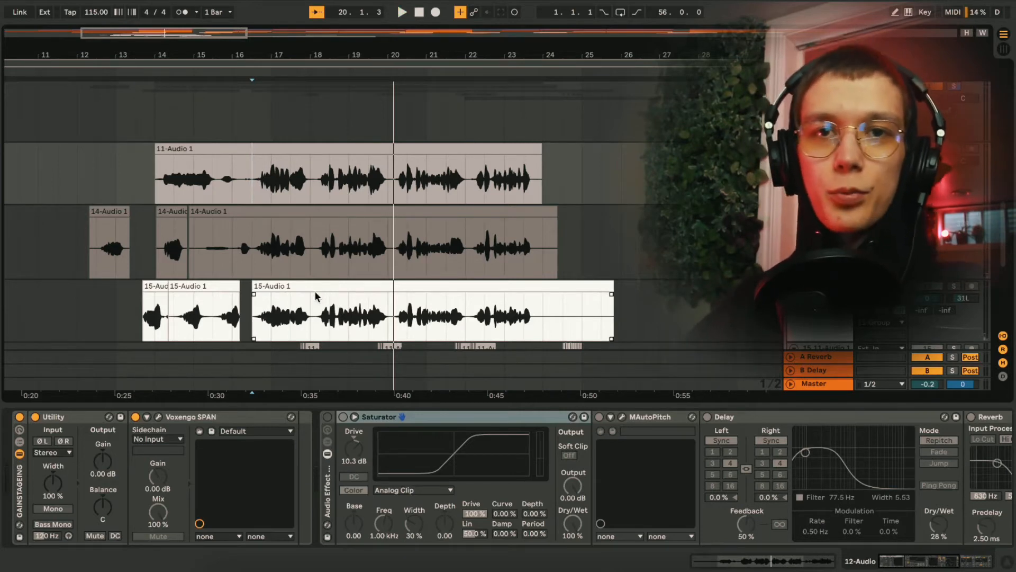
Step: Turn on the audio effect rack with Saturator, MAutoPitch and Delay on track 12, and select the 11-Audio 1 clip
{"action": "left_click", "coordinate": [390, 172]}
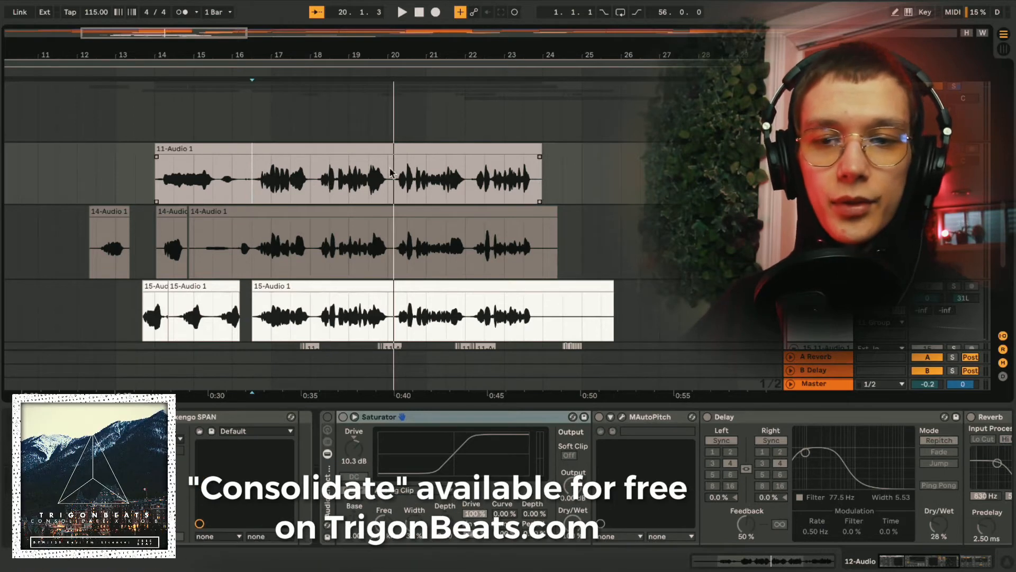
{"action": "left_click", "coordinate": [328, 417]}
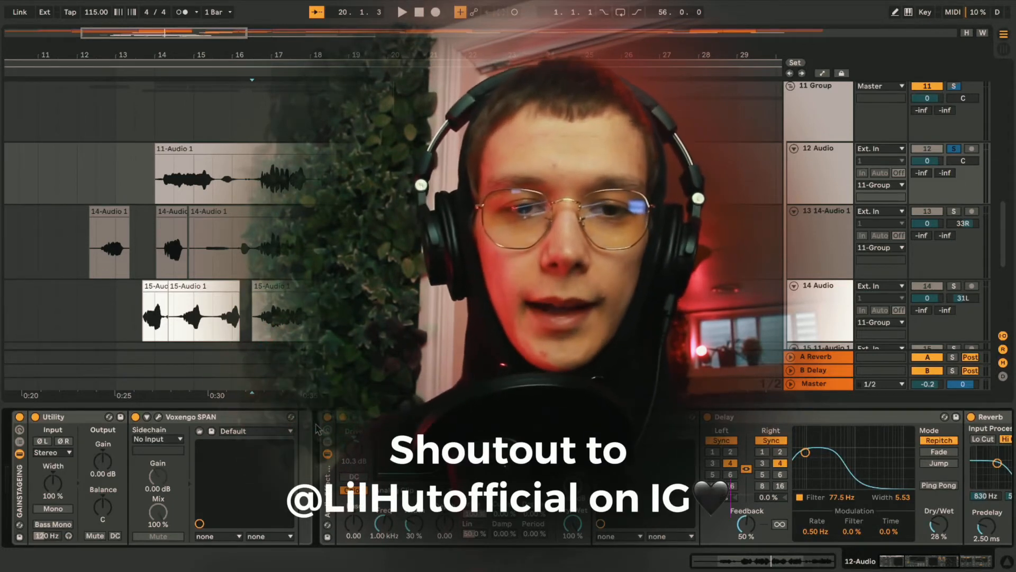
{"action": "left_click", "coordinate": [254, 148]}
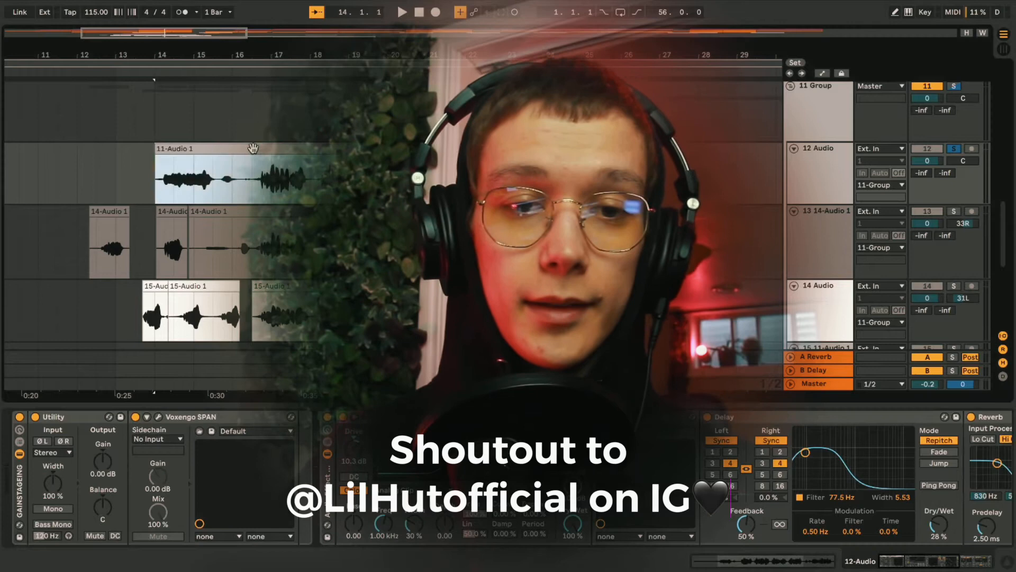
Step: Place the start position at 16.3.1 in the 11-Audio 1 lead vocal and view the Saturator in its effect chain
{"action": "left_click", "coordinate": [251, 174]}
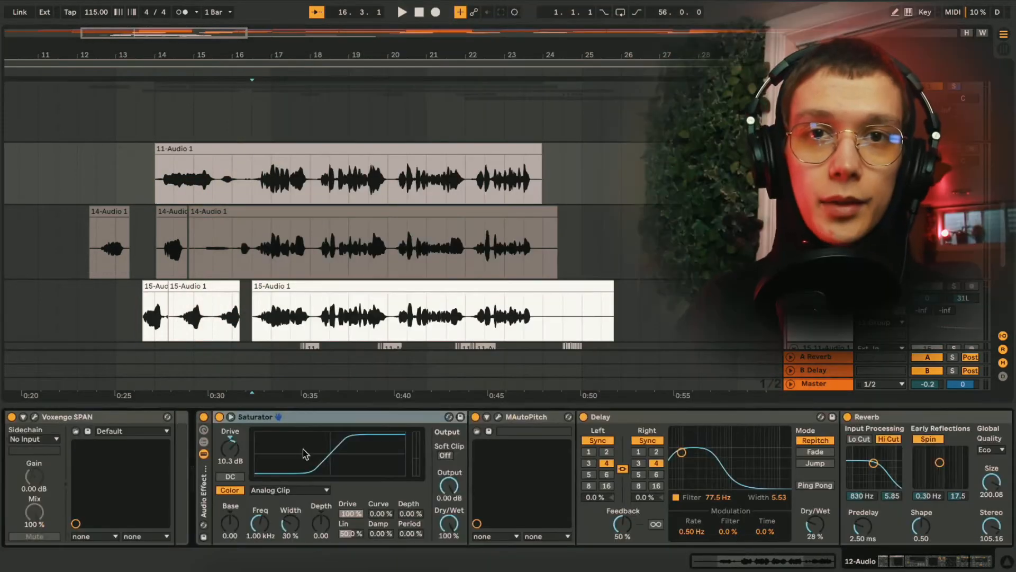
{"action": "scroll", "coordinate": [303, 454], "scroll_direction": "right", "scroll_amount": 3}
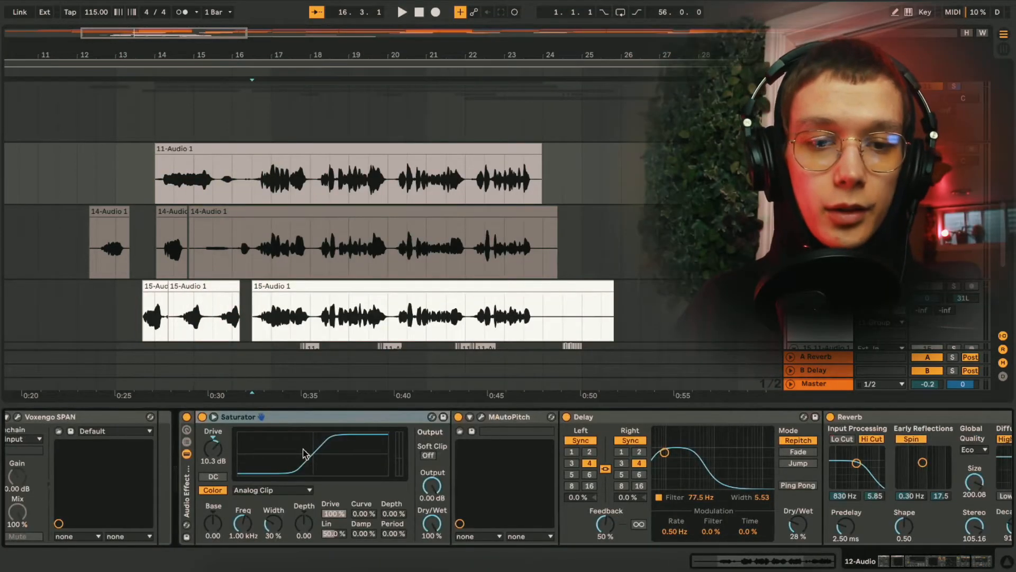
{"action": "scroll", "coordinate": [242, 455], "scroll_direction": "left", "scroll_amount": 4}
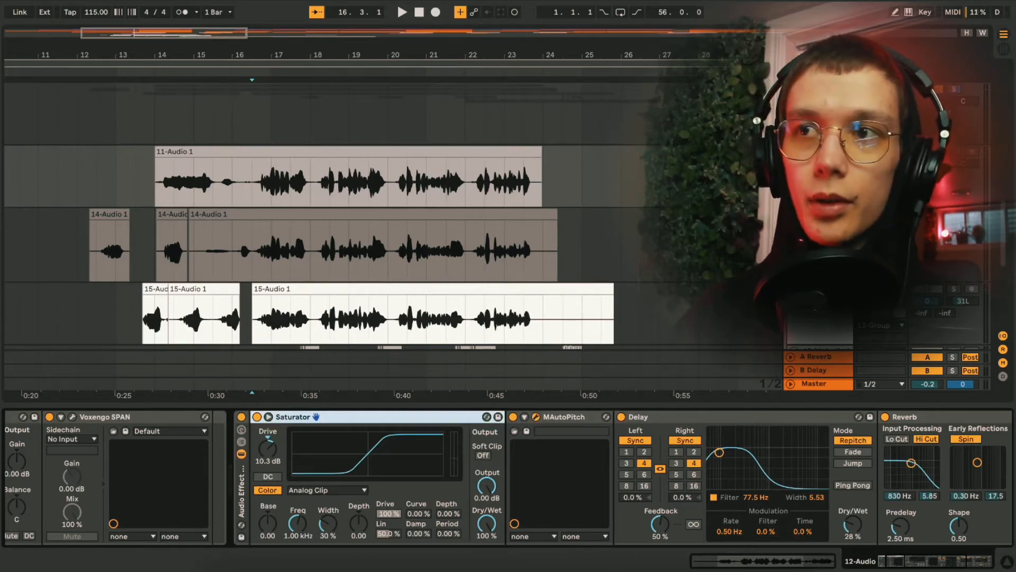
Step: View the tuning and scale settings in the MAutoPitch plug-in window for track 12, close the window, and select the device
{"action": "left_click_drag", "start_coordinate": [132, 0], "coordinate": [516, 139]}
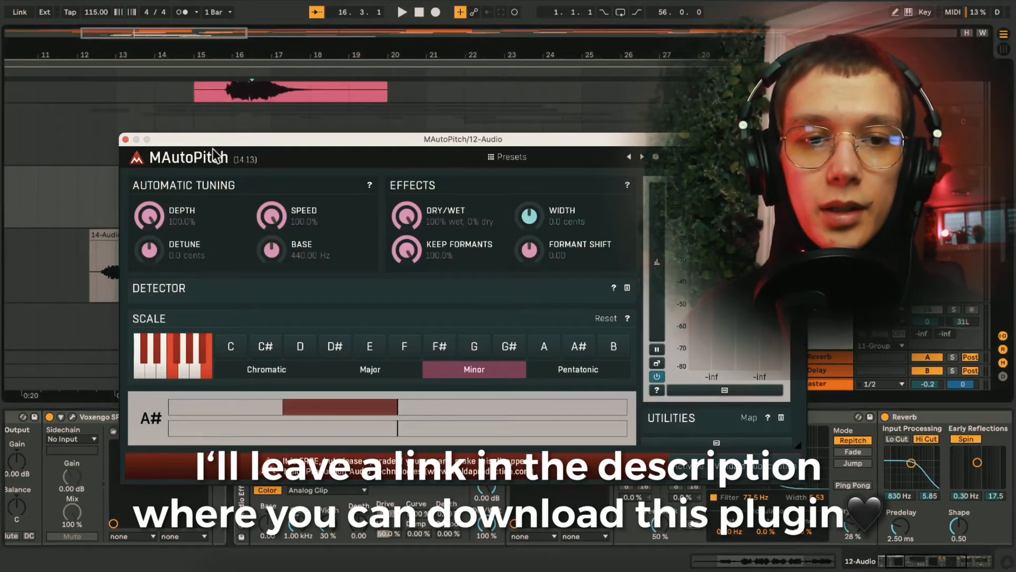
{"action": "left_click", "coordinate": [126, 140]}
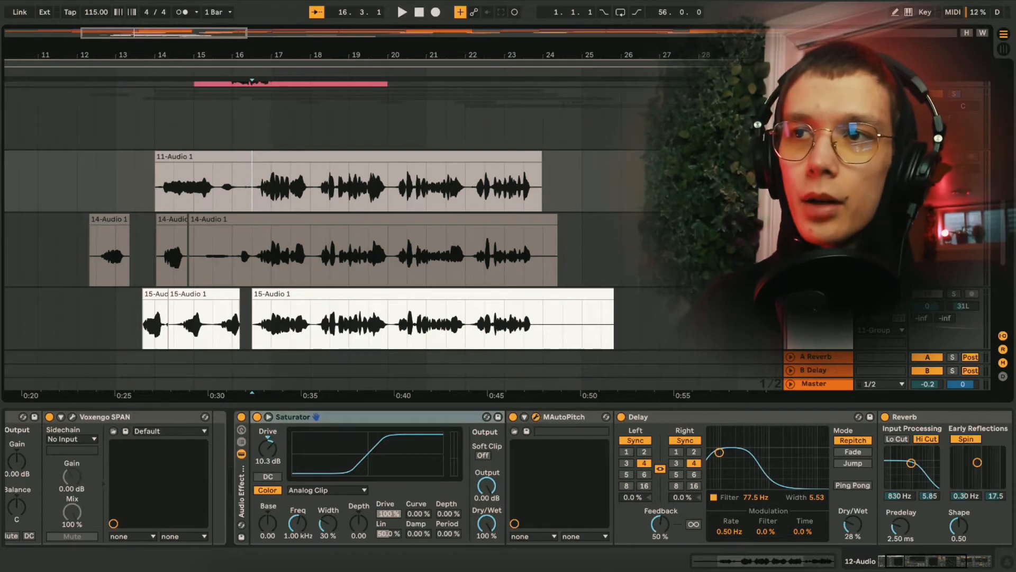
{"action": "left_click", "coordinate": [535, 416]}
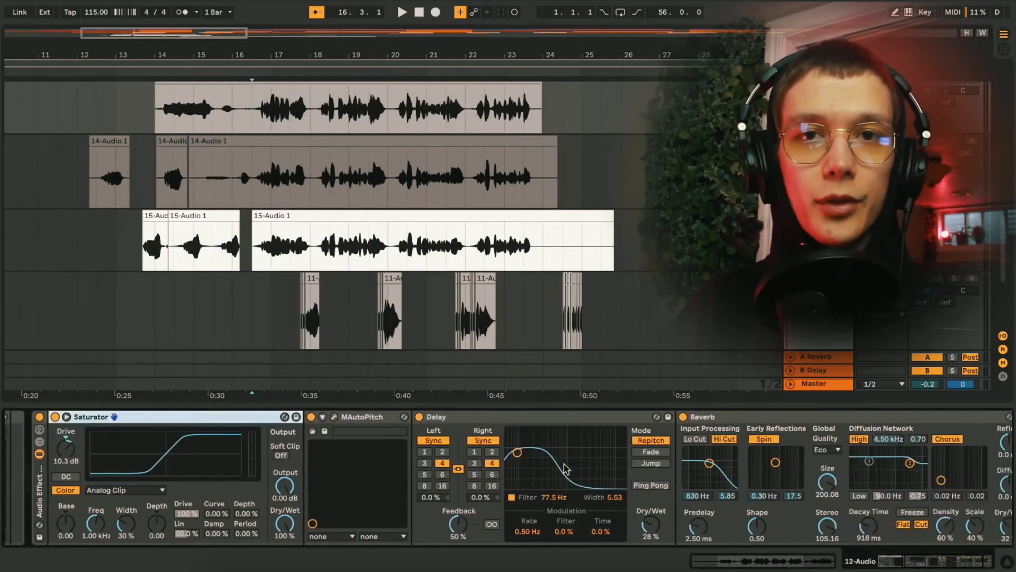
Step: Select the Delay in track 12's effect chain to examine its timing, filter and dry/wet settings
{"action": "scroll", "coordinate": [592, 463], "scroll_direction": "right", "scroll_amount": 3}
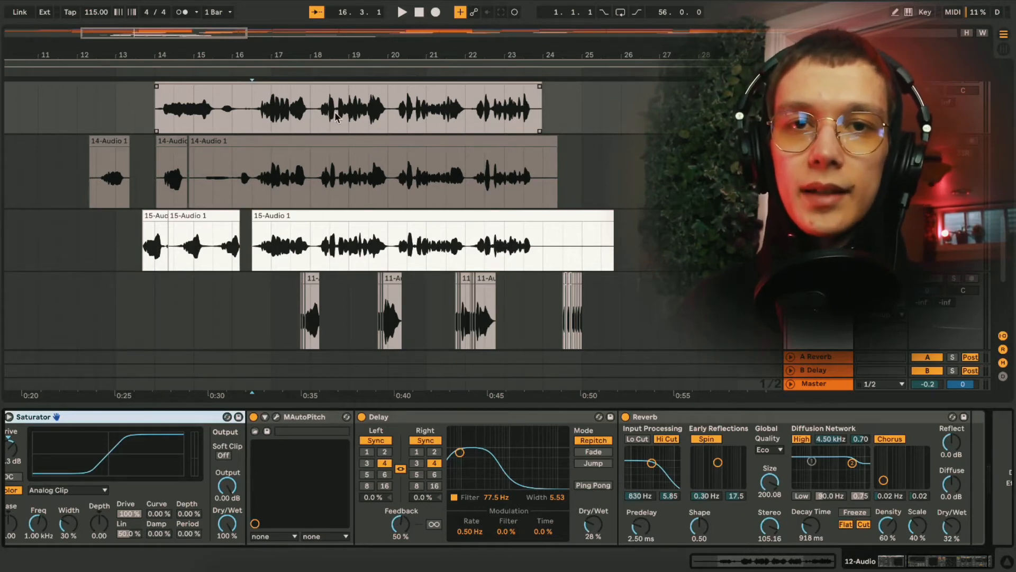
{"action": "scroll", "coordinate": [318, 137], "scroll_direction": "up", "scroll_amount": 1}
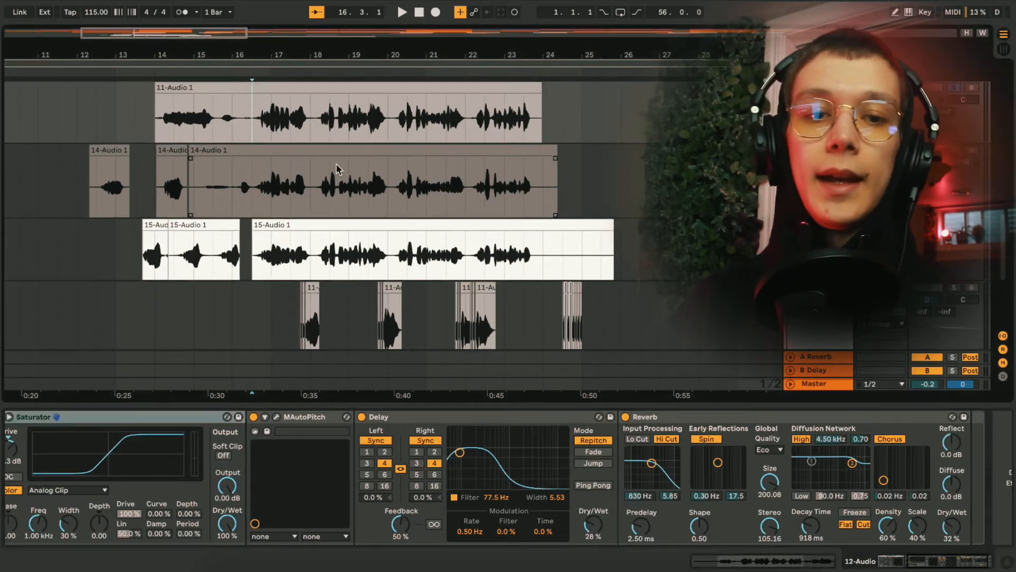
{"action": "scroll", "coordinate": [452, 384], "scroll_direction": "down", "scroll_amount": 1}
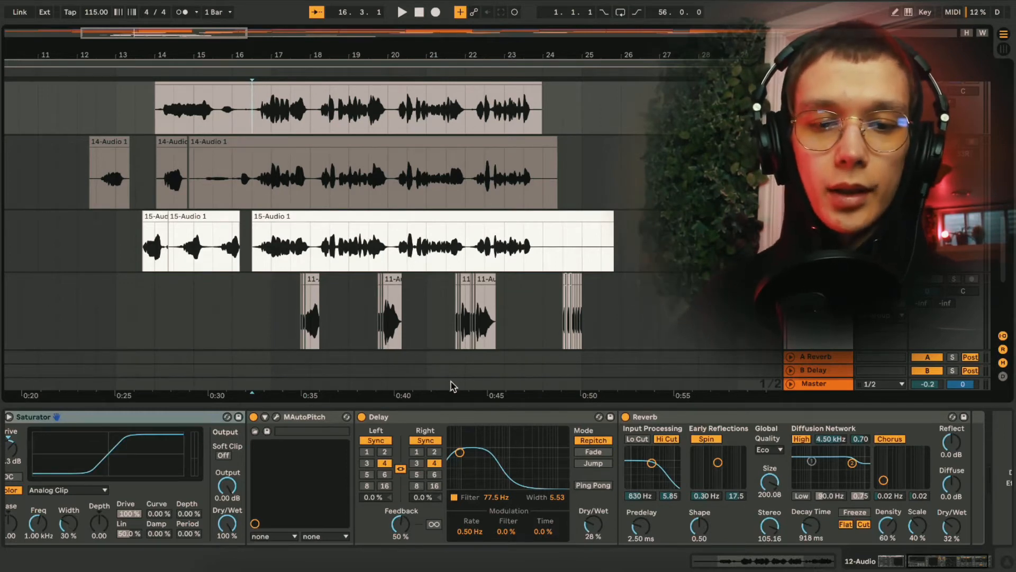
{"action": "left_click", "coordinate": [440, 418]}
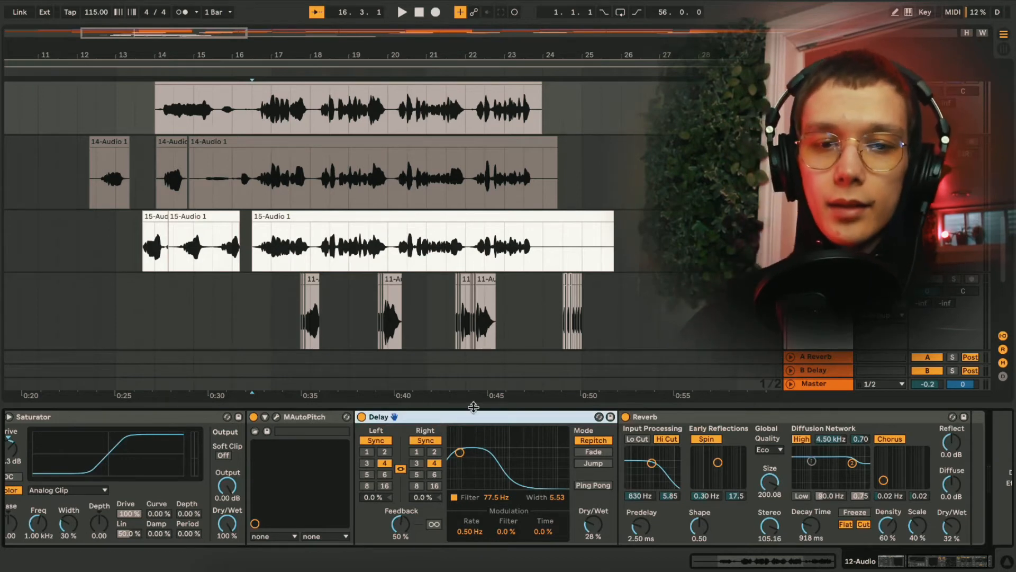
{"action": "scroll", "coordinate": [358, 253], "scroll_direction": "up", "scroll_amount": 3}
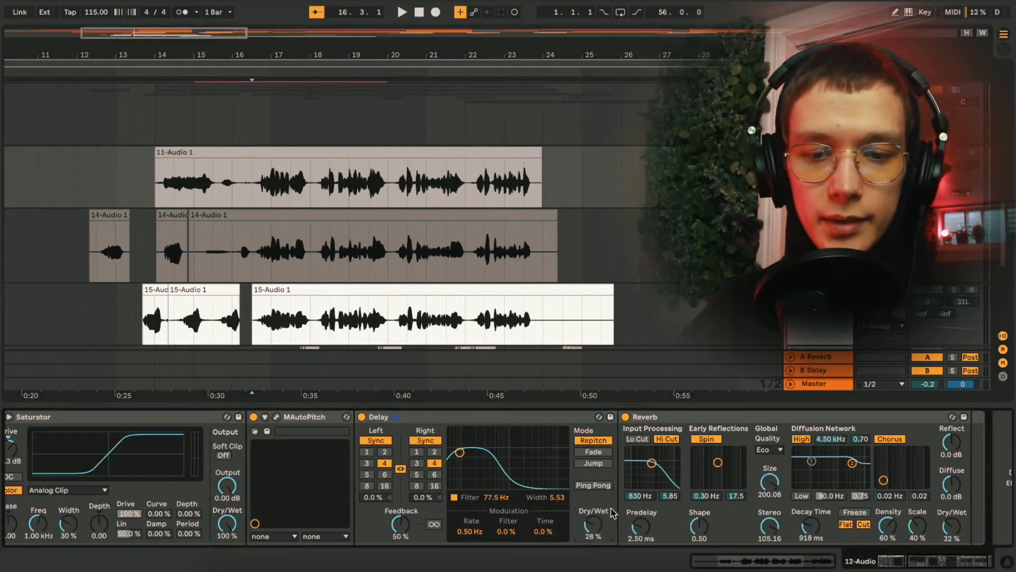
Step: Review the Reverb's decay time and dry/wet on track 12, and play from position 16.3.1 to hear the effects
{"action": "left_click", "coordinate": [802, 525]}
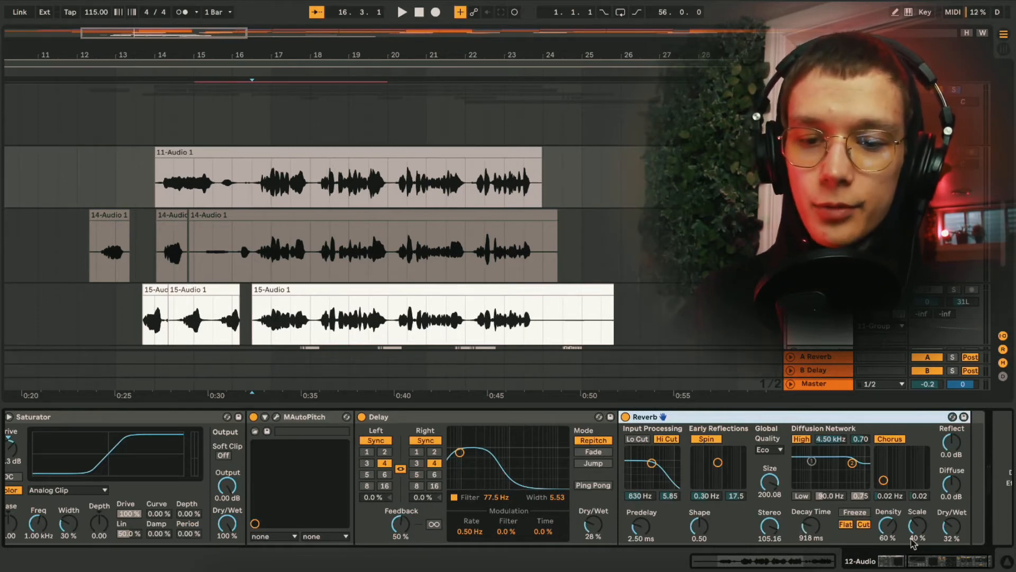
{"action": "left_click", "coordinate": [953, 528]}
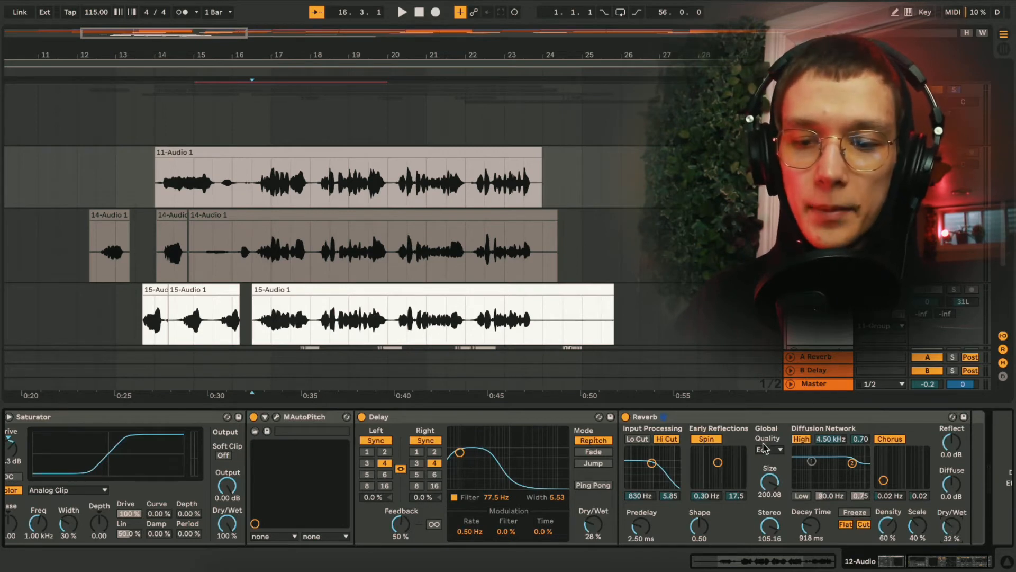
{"action": "scroll", "coordinate": [763, 444], "scroll_direction": "right", "scroll_amount": 2}
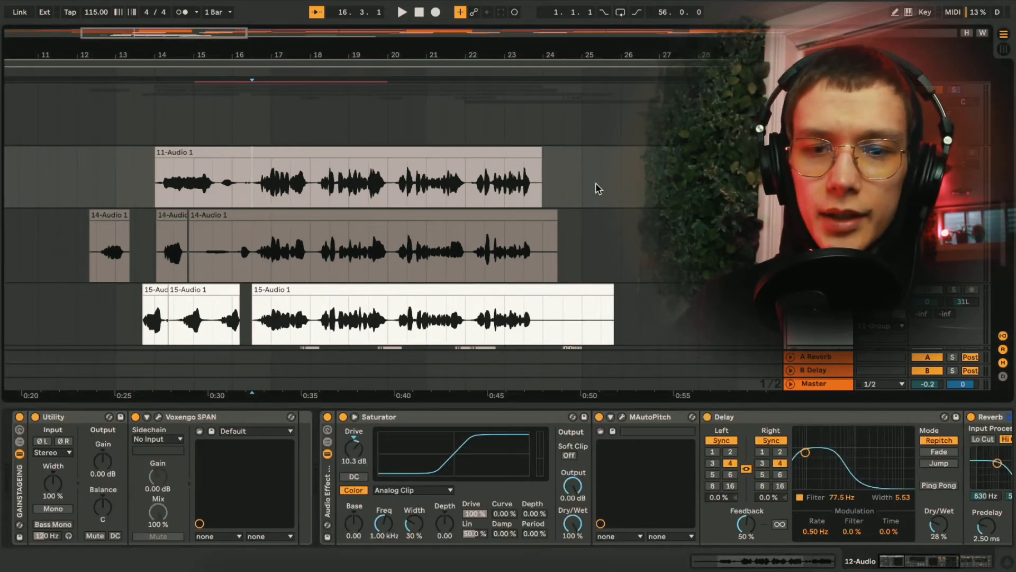
{"action": "key", "text": "space"}
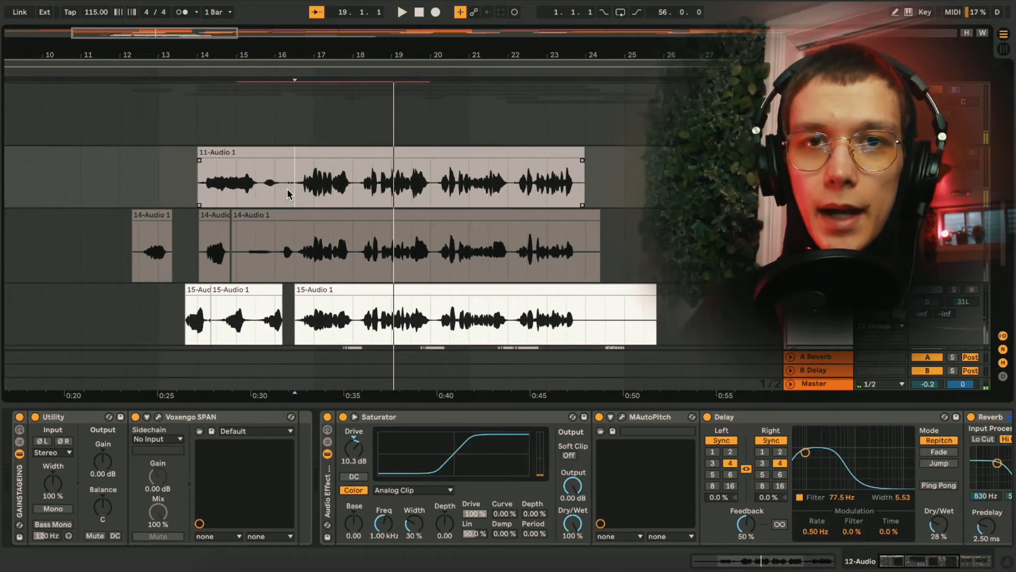
Step: Inspect the 14-Audio 1 and 15-Audio 1 doubles on tracks 13 and 14, and place the start position at 16.3.1 on track 13
{"action": "left_click", "coordinate": [356, 211]}
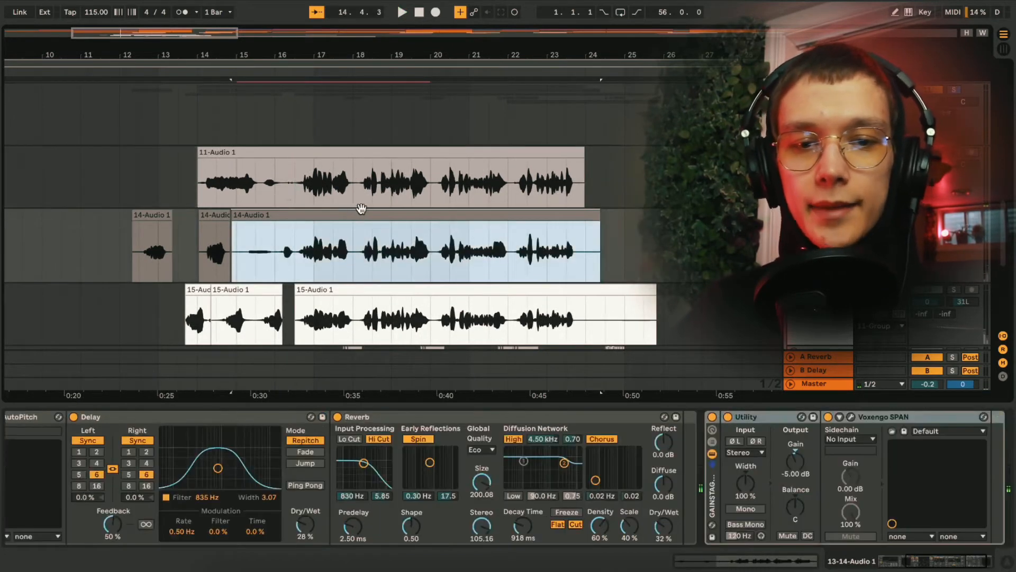
{"action": "left_click_drag", "start_coordinate": [282, 260], "coordinate": [549, 254]}
{"action": "left_click", "coordinate": [487, 252]}
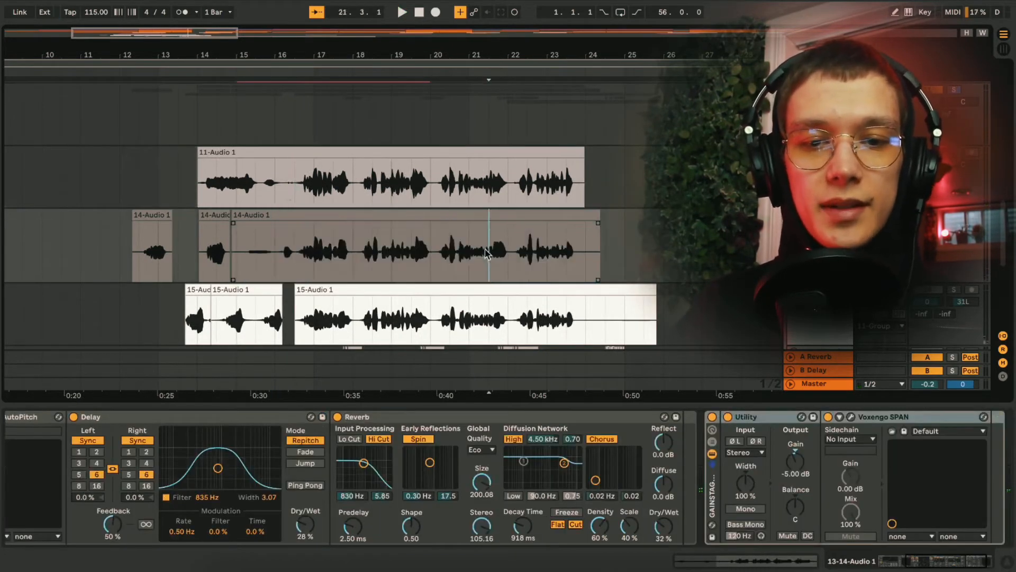
{"action": "left_click_drag", "start_coordinate": [276, 250], "coordinate": [334, 257]}
{"action": "left_click", "coordinate": [324, 290]}
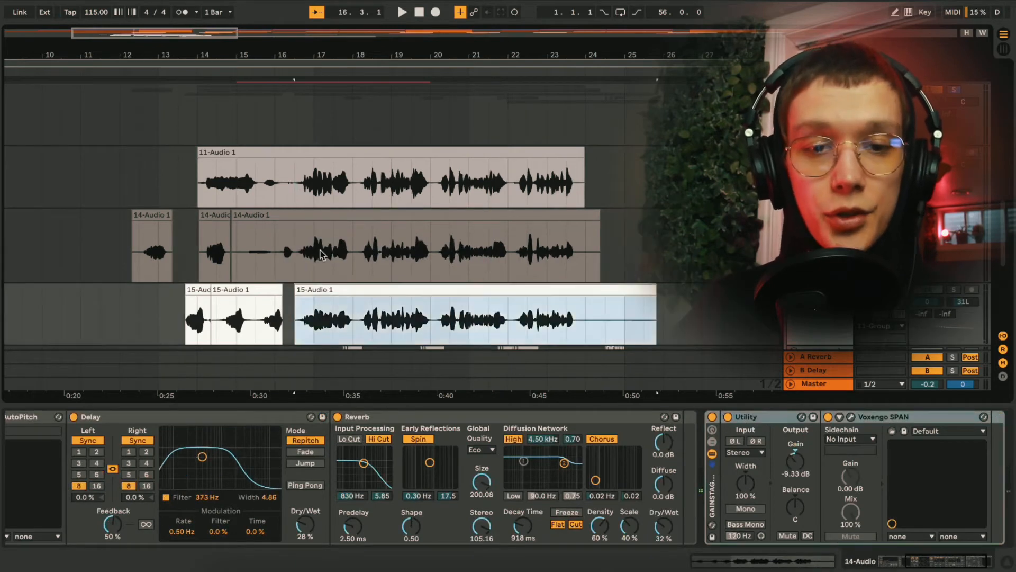
{"action": "left_click", "coordinate": [297, 244]}
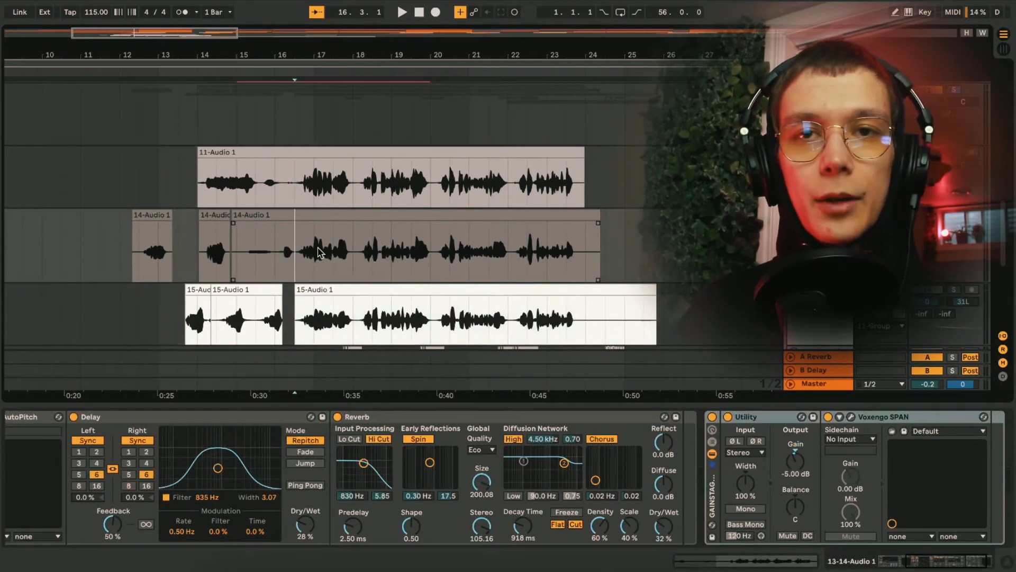
Step: Select the 11-Audio 1, 14-Audio 1 and 15-Audio 1 clips in turn to compare the Delay timing on tracks 12, 13 and 14
{"action": "left_click", "coordinate": [311, 152]}
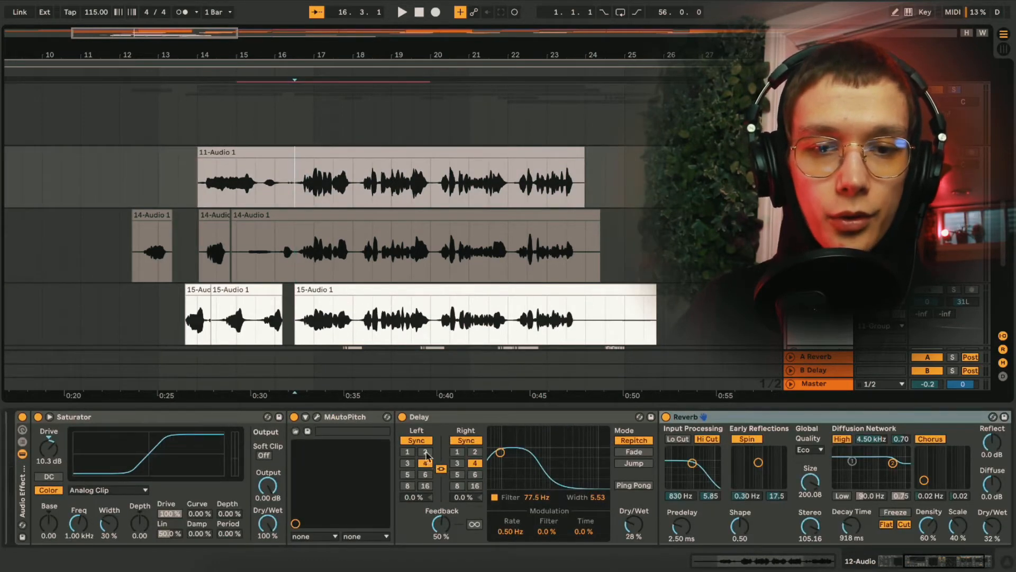
{"action": "left_click", "coordinate": [330, 217]}
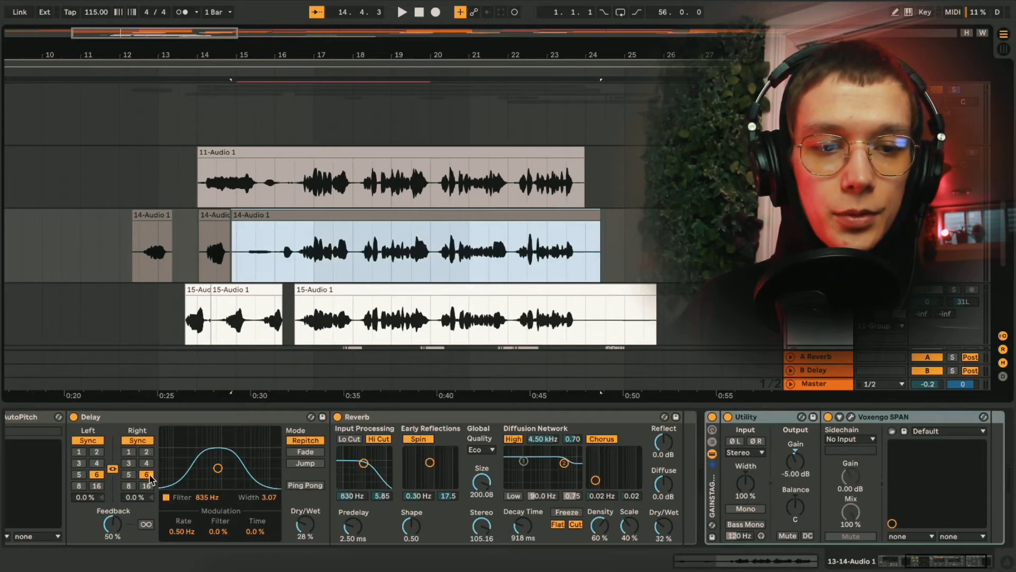
{"action": "left_click", "coordinate": [334, 290]}
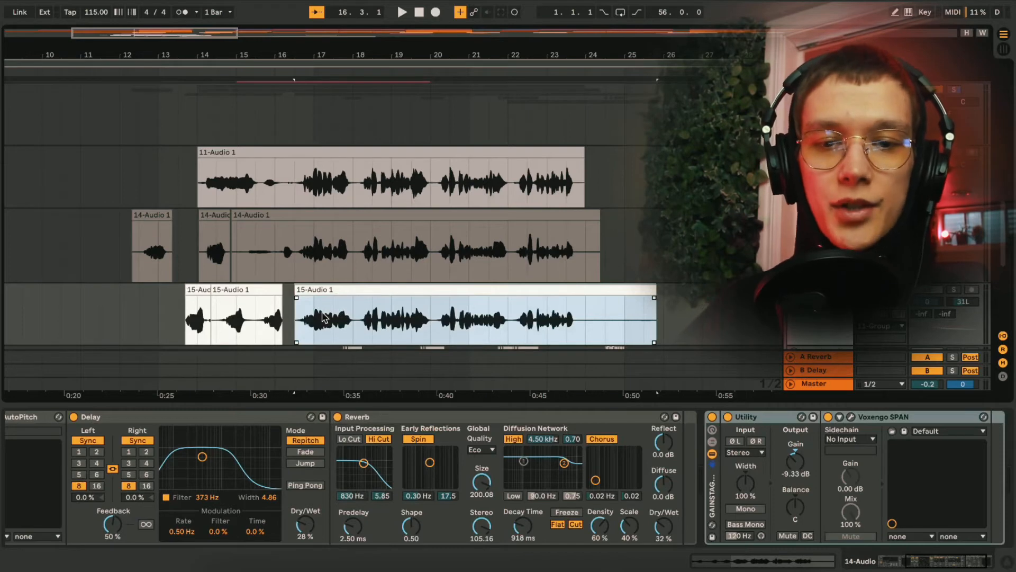
Step: Play from position 22.3.1 on track 13 past the end of the vocal clips to hear the delay tails
{"action": "left_click", "coordinate": [539, 241]}
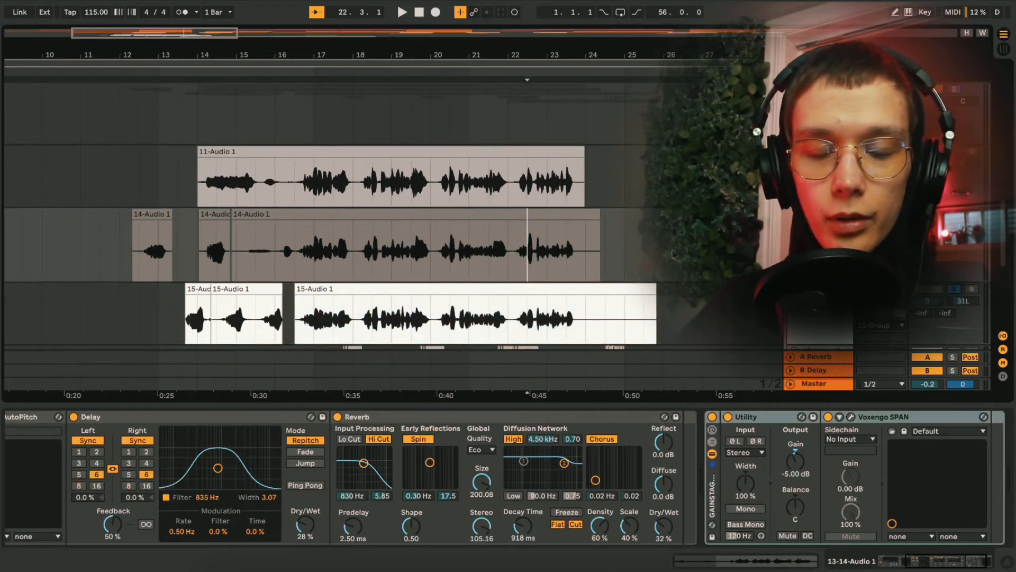
{"action": "key", "text": "space"}
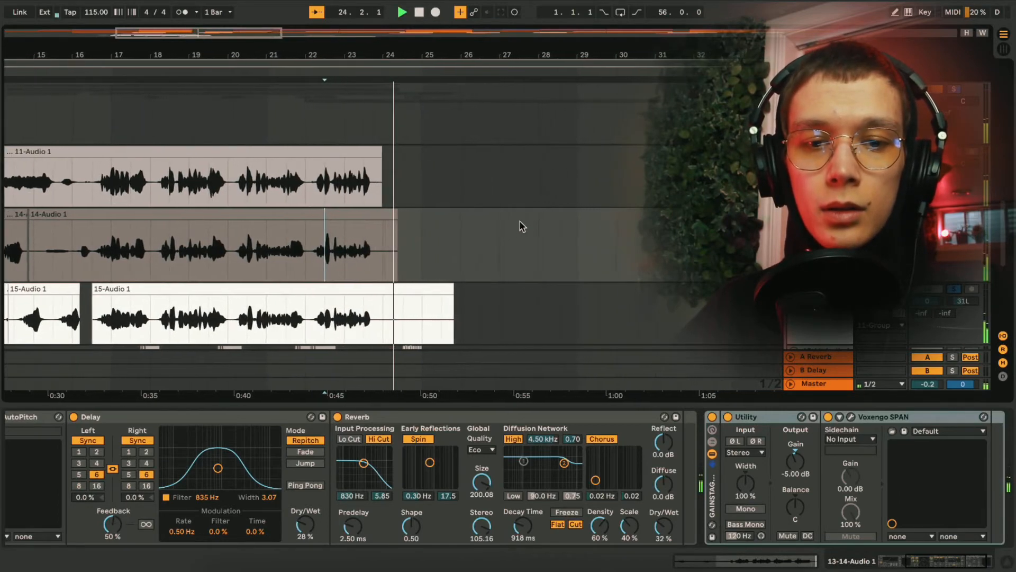
{"action": "key", "text": "space"}
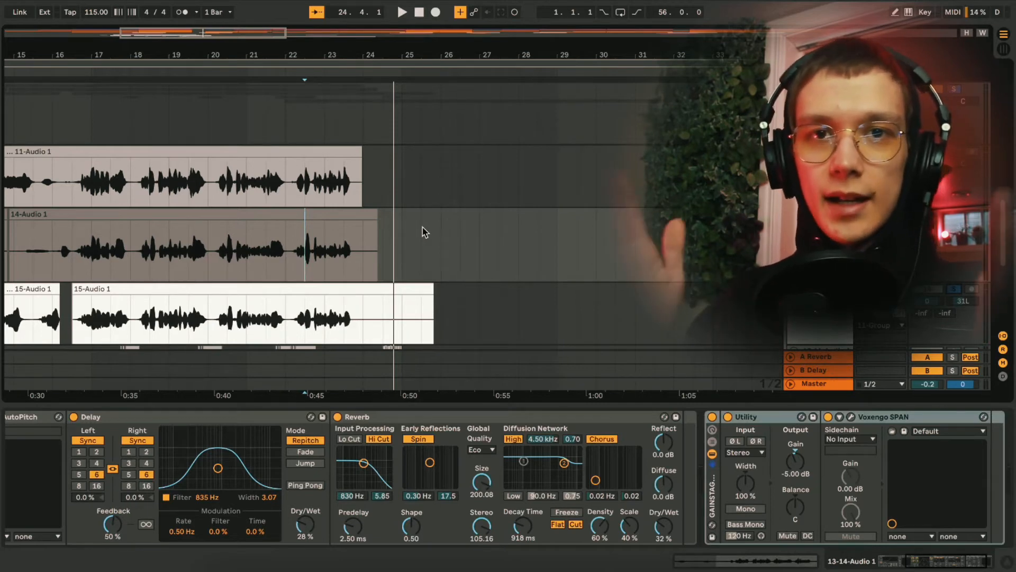
Step: Select the long 14-Audio 1 clip on track 13 and examine its effect chain from Saturator to Utility
{"action": "left_click", "coordinate": [328, 253]}
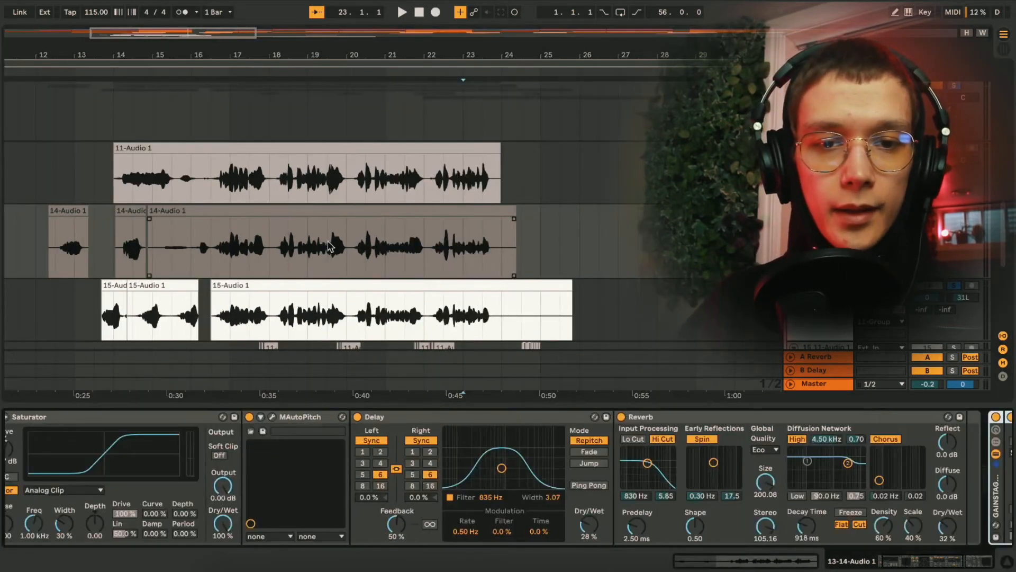
{"action": "left_click", "coordinate": [332, 210]}
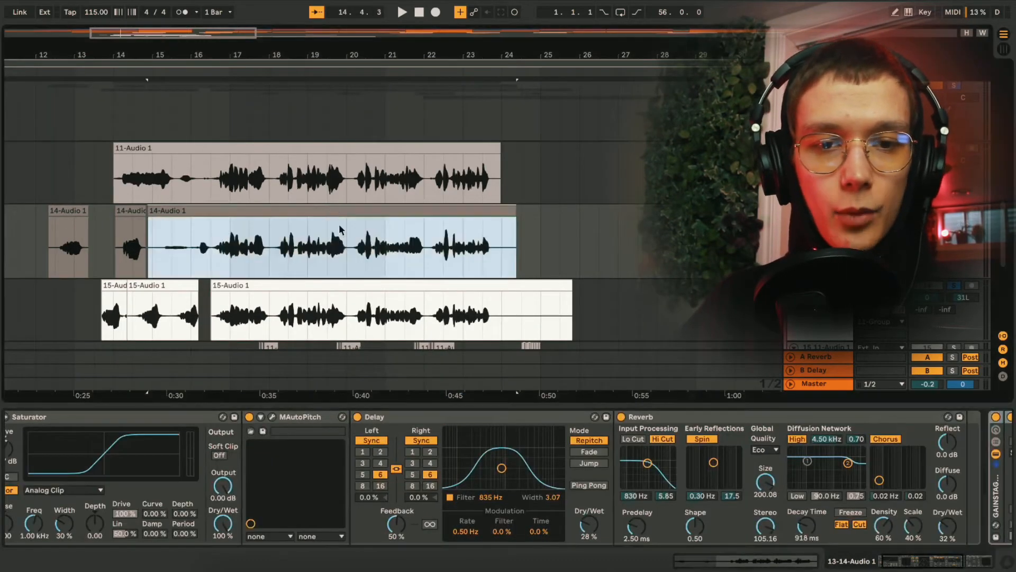
{"action": "left_click", "coordinate": [488, 475]}
{"action": "scroll", "coordinate": [488, 476], "scroll_direction": "down", "scroll_amount": 5}
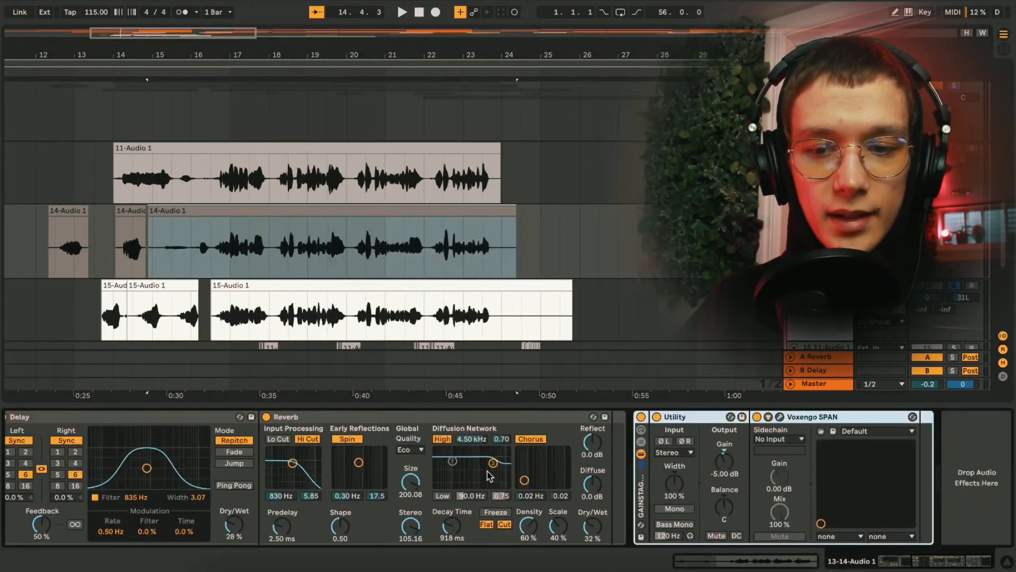
{"action": "scroll", "coordinate": [488, 474], "scroll_direction": "up", "scroll_amount": 3}
Step: Select the long 15-Audio 1 clip on track 14 and view its Saturator, MAutoPitch, Delay and Reverb settings
{"action": "left_click", "coordinate": [356, 285]}
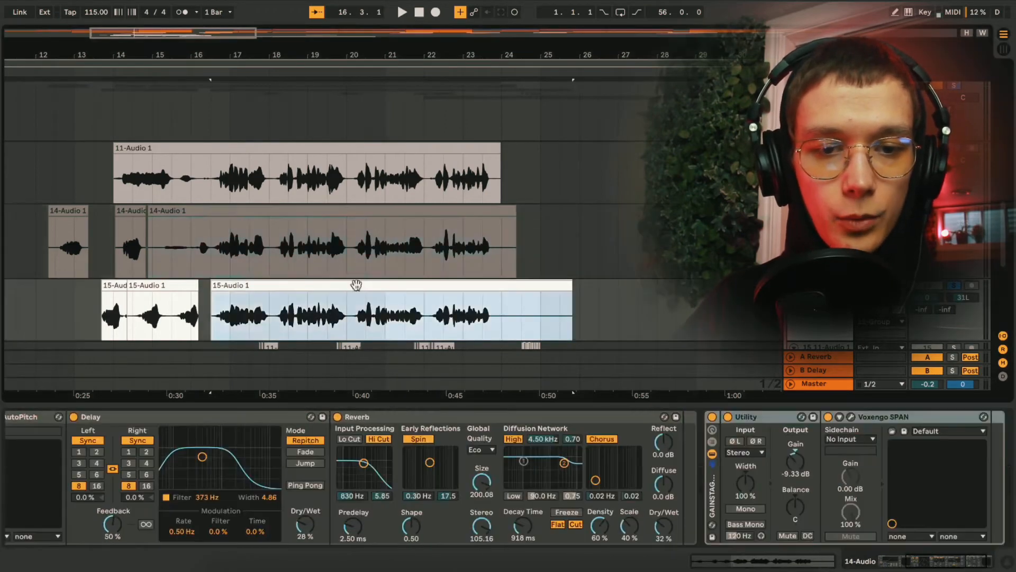
{"action": "scroll", "coordinate": [444, 458], "scroll_direction": "down", "scroll_amount": 1}
{"action": "scroll", "coordinate": [442, 461], "scroll_direction": "up", "scroll_amount": 3}
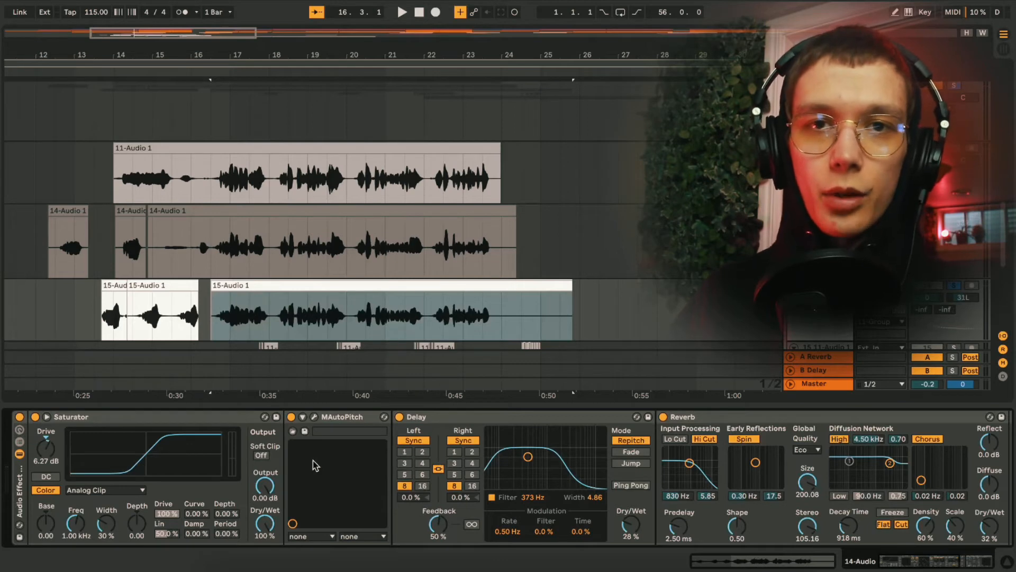
Step: Play the chopped 11-Audio 1 clips on track 15 from position 17.3.1
{"action": "scroll", "coordinate": [275, 238], "scroll_direction": "down", "scroll_amount": 3}
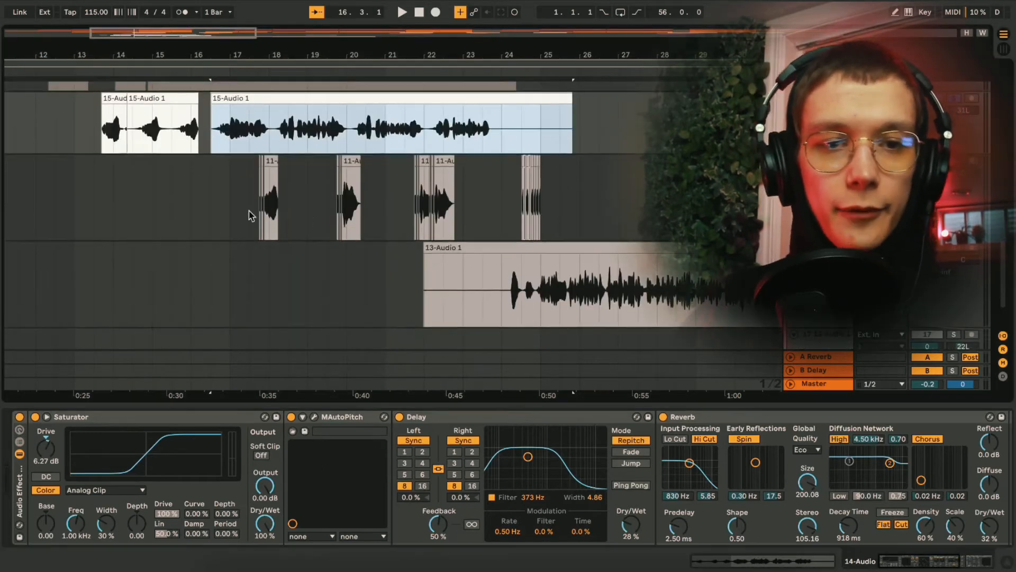
{"action": "left_click", "coordinate": [248, 215]}
{"action": "scroll", "coordinate": [275, 207], "scroll_direction": "up", "scroll_amount": 5}
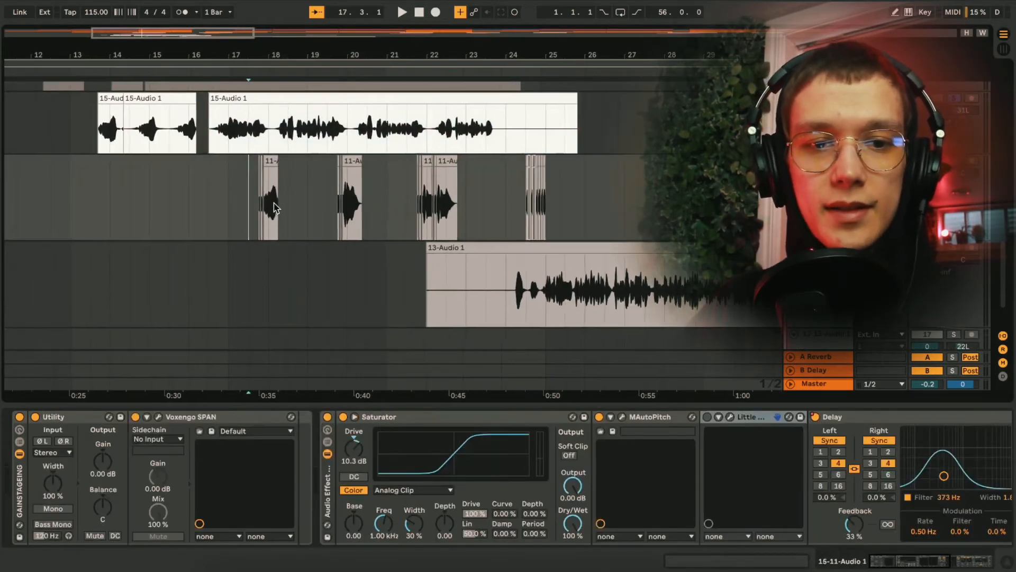
{"action": "scroll", "coordinate": [276, 207], "scroll_direction": "down", "scroll_amount": 2}
{"action": "scroll", "coordinate": [275, 203], "scroll_direction": "up", "scroll_amount": 6}
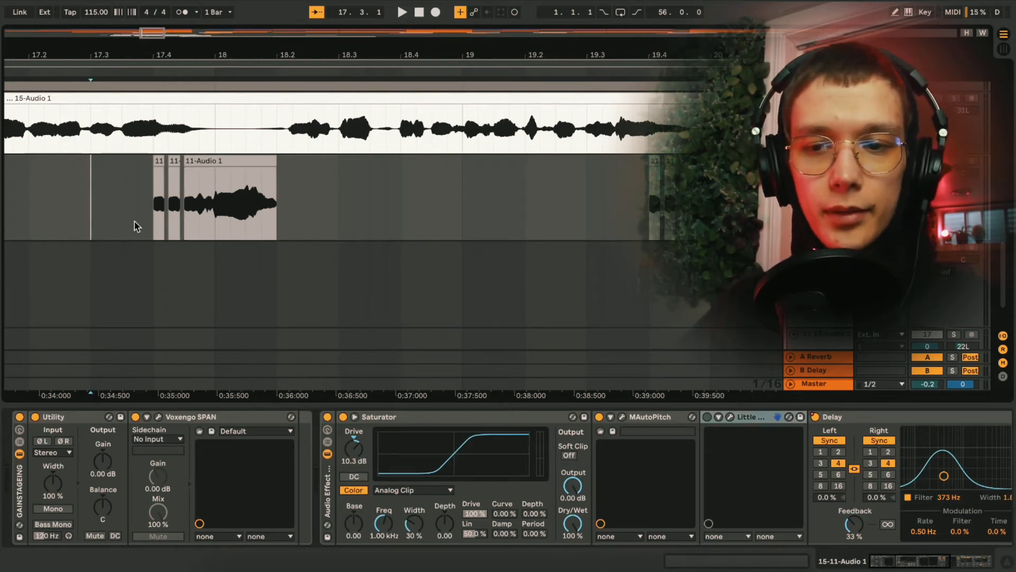
{"action": "key", "text": "space"}
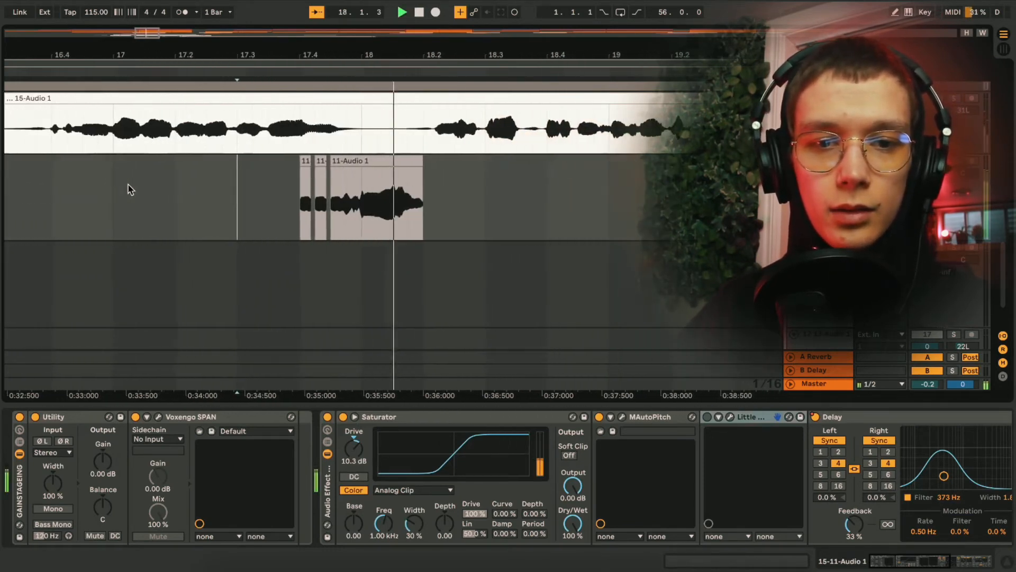
{"action": "key", "text": "space"}
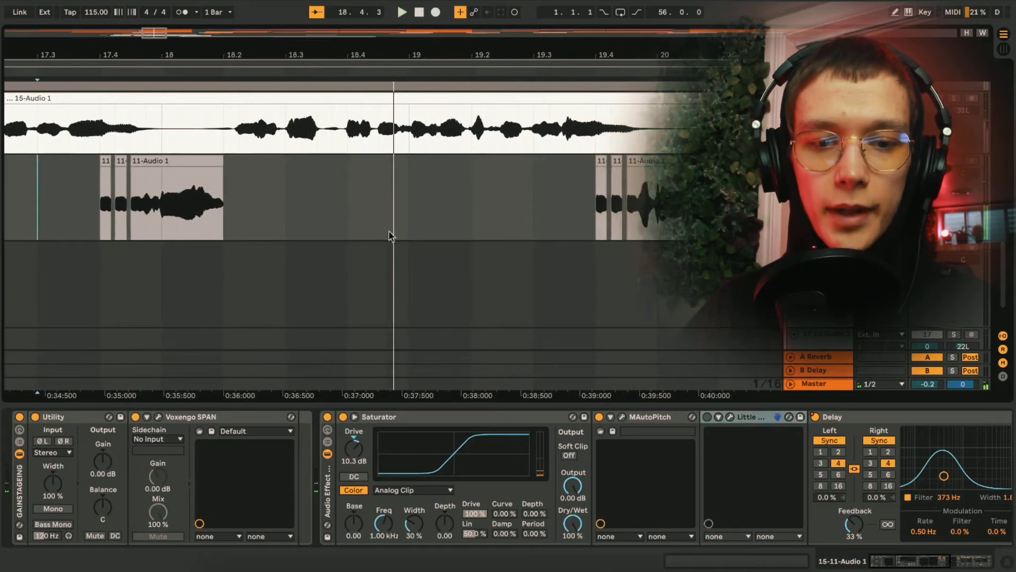
Step: Play the chopped 11-Audio 1 clips on track 15 along with the other vocal layers from position 17.1.1
{"action": "scroll", "coordinate": [391, 235], "scroll_direction": "down", "scroll_amount": 3}
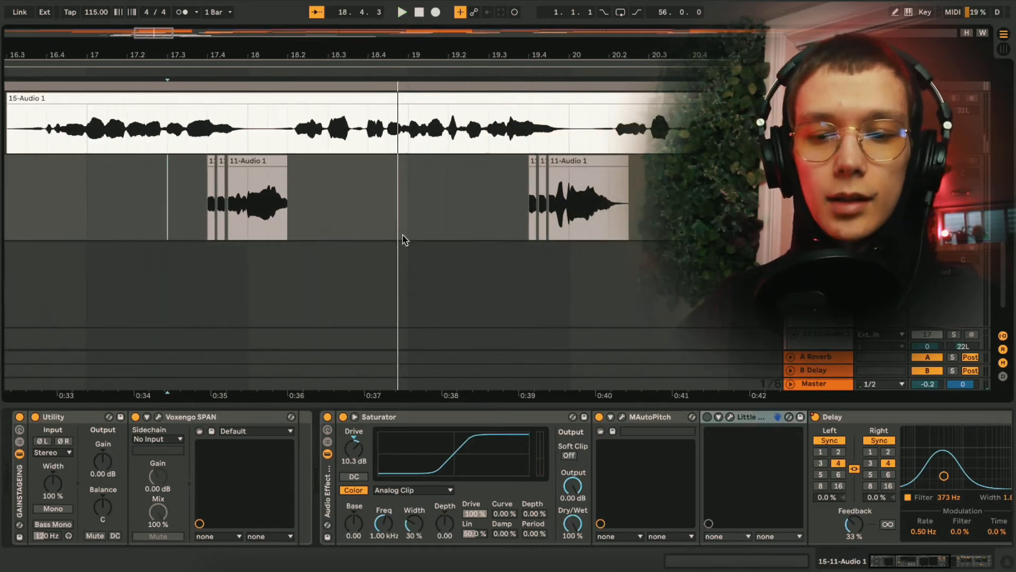
{"action": "scroll", "coordinate": [110, 294], "scroll_direction": "up", "scroll_amount": 3}
{"action": "key", "text": "space"}
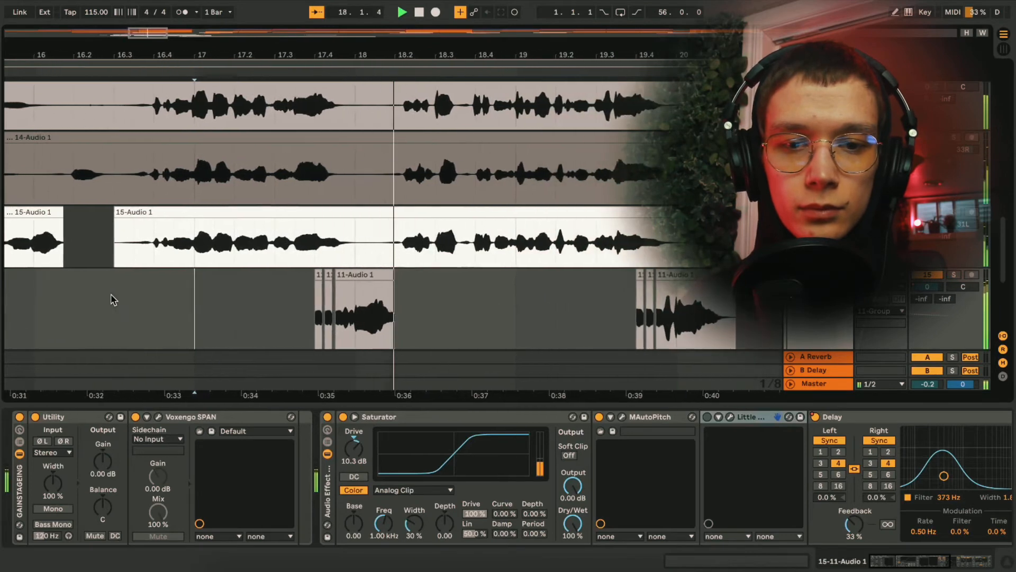
{"action": "key", "text": "space"}
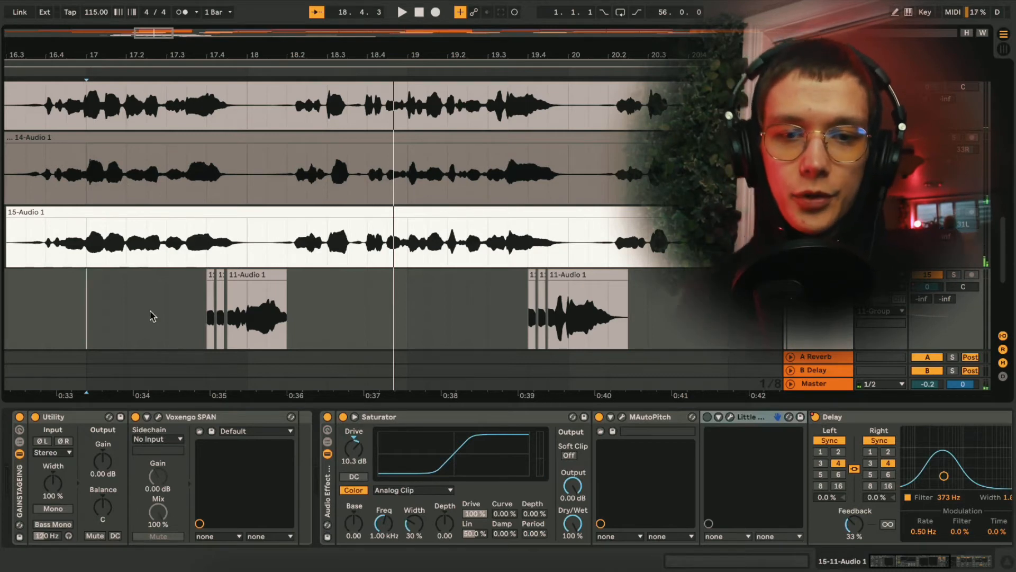
Step: Play the row of short 13-Audio 1 chops on track 15 just before bar 25
{"action": "scroll", "coordinate": [186, 316], "scroll_direction": "down", "scroll_amount": 4}
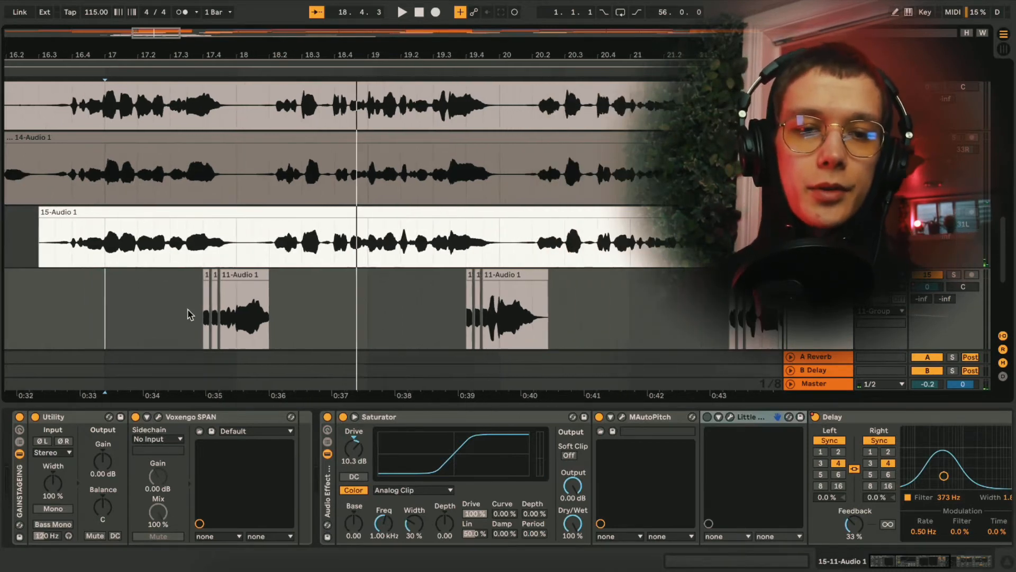
{"action": "scroll", "coordinate": [190, 316], "scroll_direction": "down", "scroll_amount": 2}
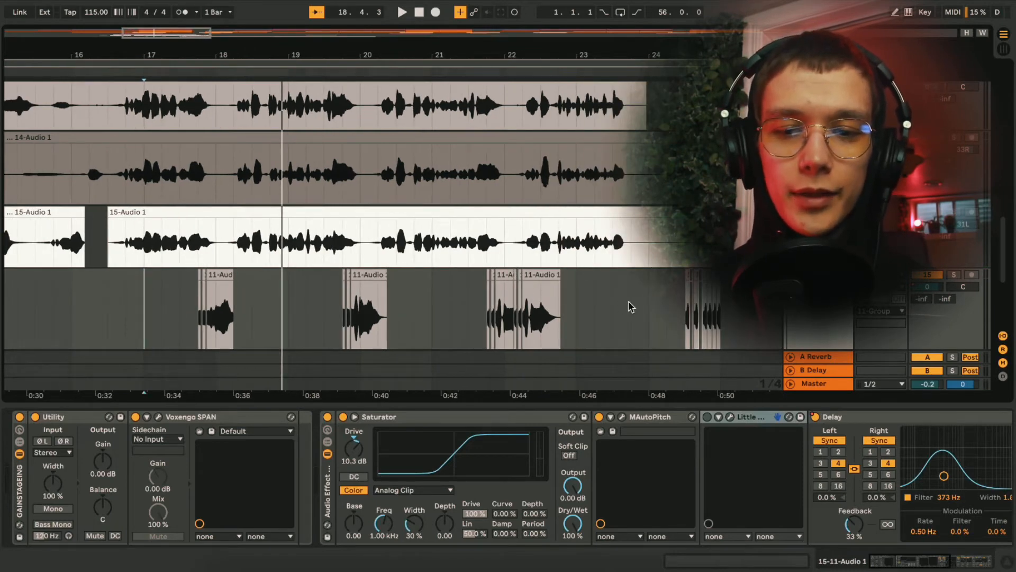
{"action": "scroll", "coordinate": [630, 307], "scroll_direction": "right", "scroll_amount": 3}
{"action": "scroll", "coordinate": [539, 308], "scroll_direction": "up", "scroll_amount": 5}
{"action": "scroll", "coordinate": [432, 311], "scroll_direction": "down", "scroll_amount": 3}
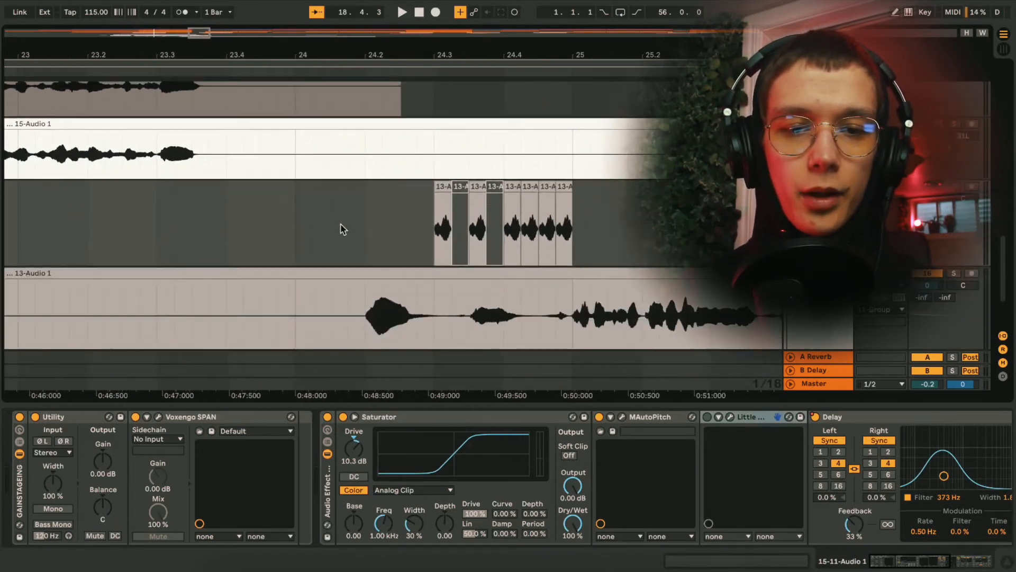
{"action": "key", "text": "space"}
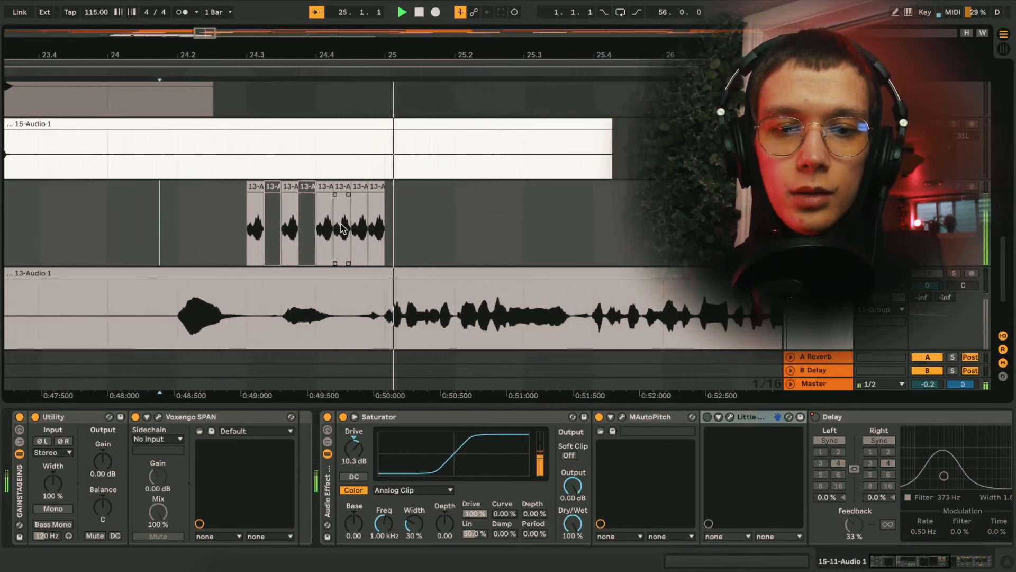
{"action": "key", "text": "space"}
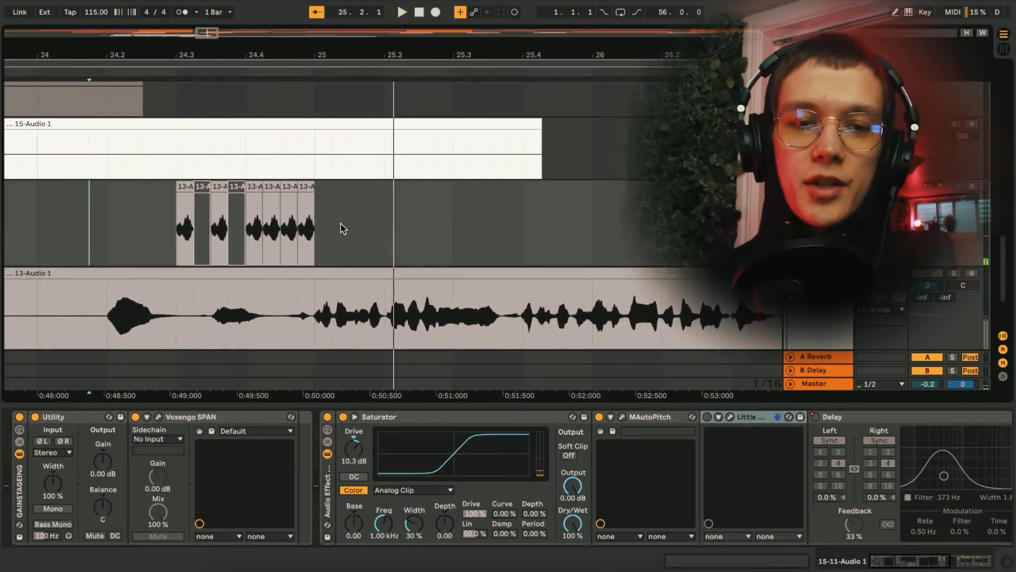
Step: Survey all the chops on track 15 in the arrangement and set the start position to 17.1.1
{"action": "scroll", "coordinate": [344, 222], "scroll_direction": "down", "scroll_amount": 2}
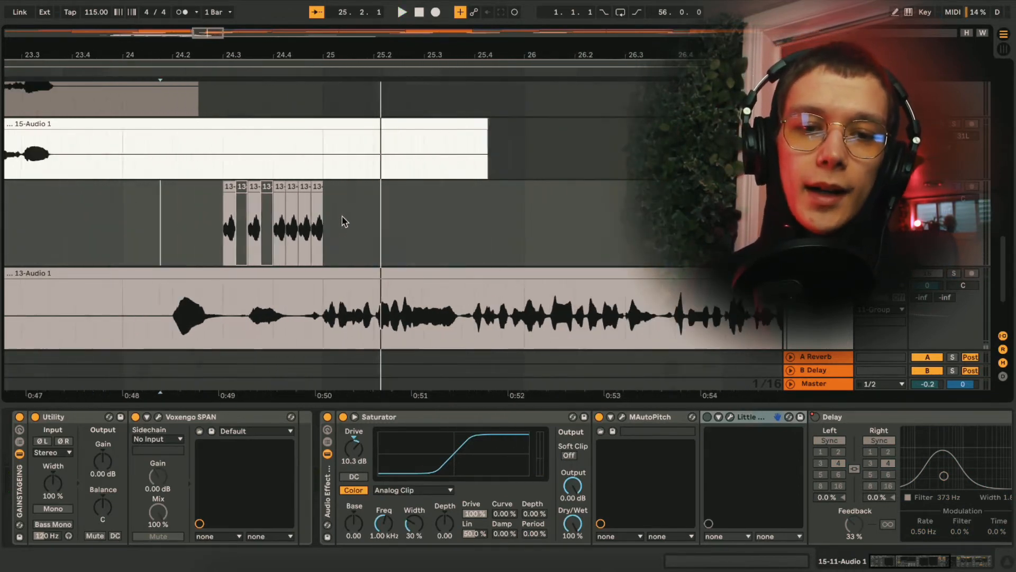
{"action": "scroll", "coordinate": [344, 223], "scroll_direction": "down", "scroll_amount": 3}
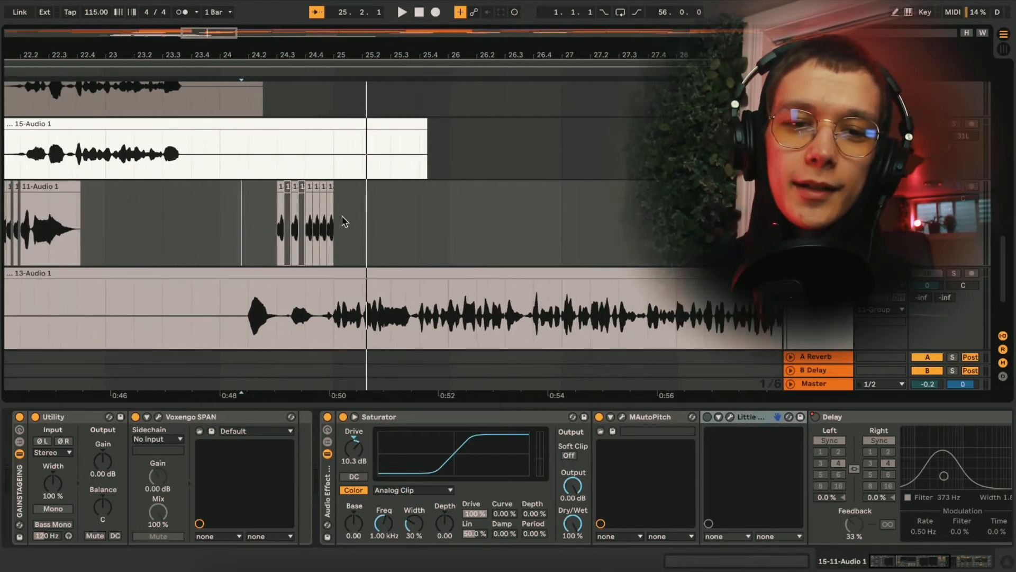
{"action": "scroll", "coordinate": [344, 223], "scroll_direction": "down", "scroll_amount": 2}
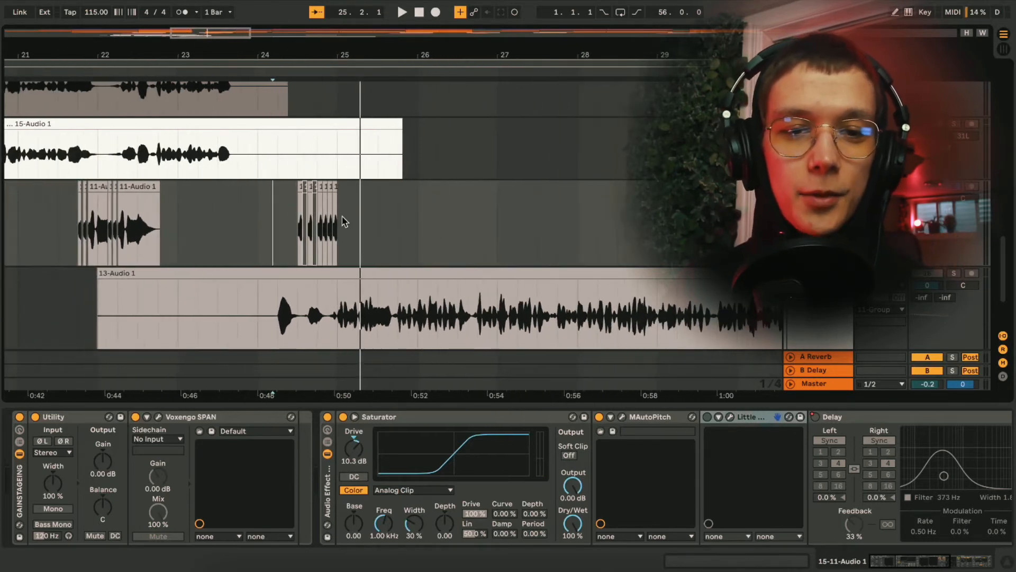
{"action": "scroll", "coordinate": [344, 222], "scroll_direction": "down", "scroll_amount": 5}
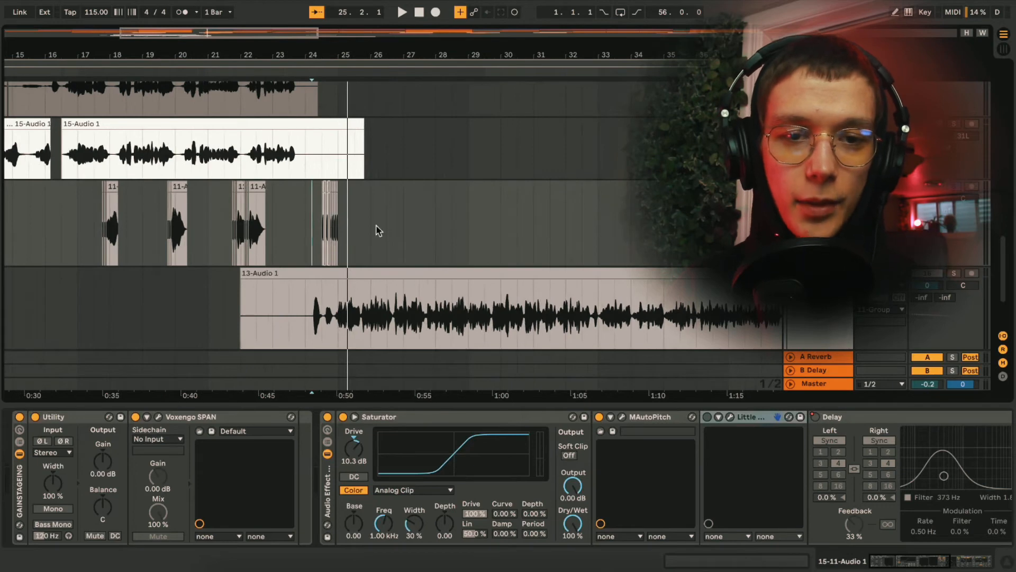
{"action": "left_click_drag", "start_coordinate": [379, 231], "coordinate": [71, 237]}
{"action": "left_click", "coordinate": [76, 238]}
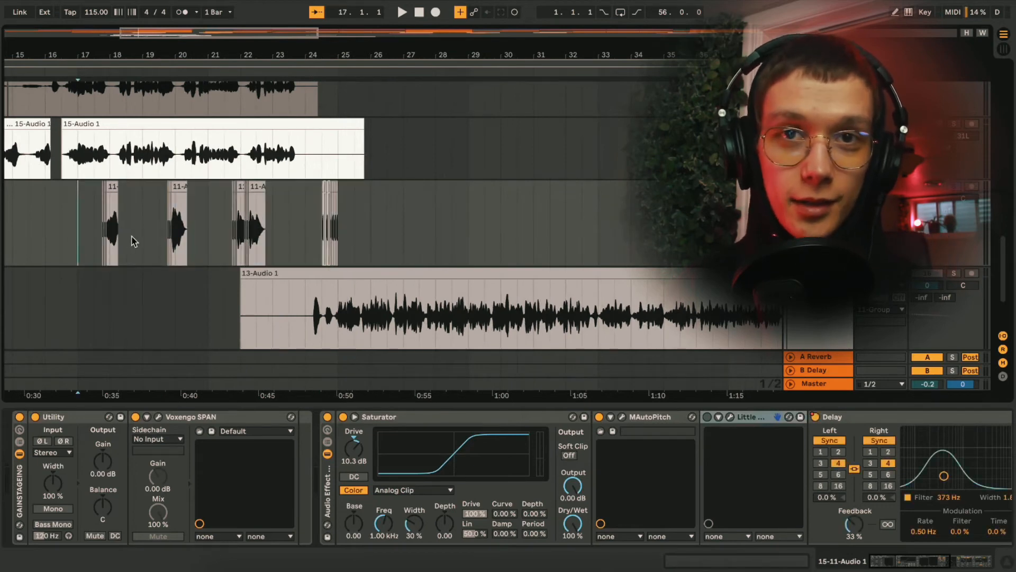
Step: Select the long 13-Audio 1 clip on track 16 and examine its MAutoPitch, Saturator, Delay and Reverb settings
{"action": "scroll", "coordinate": [366, 236], "scroll_direction": "down", "scroll_amount": 4}
{"action": "left_click", "coordinate": [431, 176]}
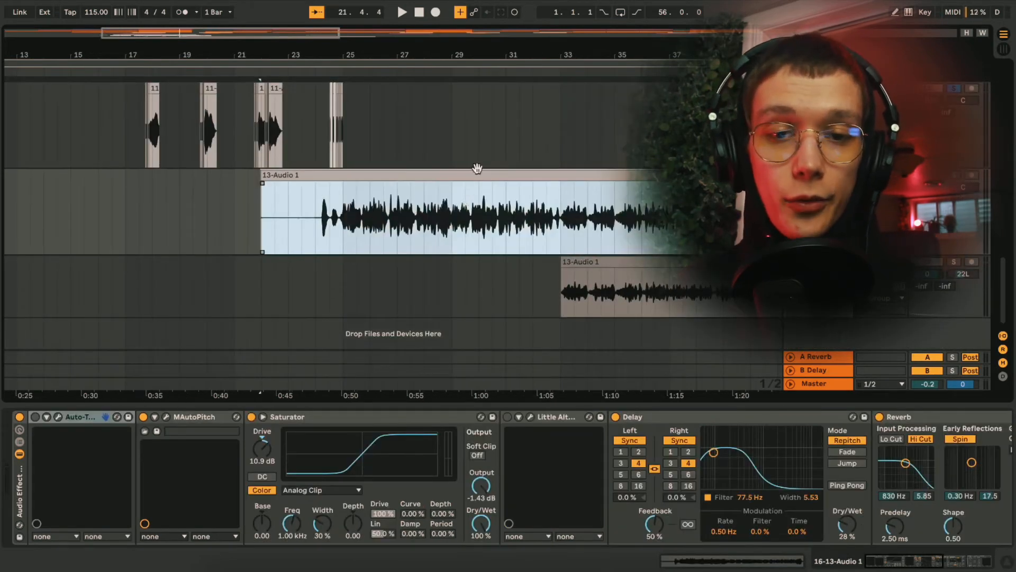
{"action": "scroll", "coordinate": [371, 222], "scroll_direction": "right", "scroll_amount": 5}
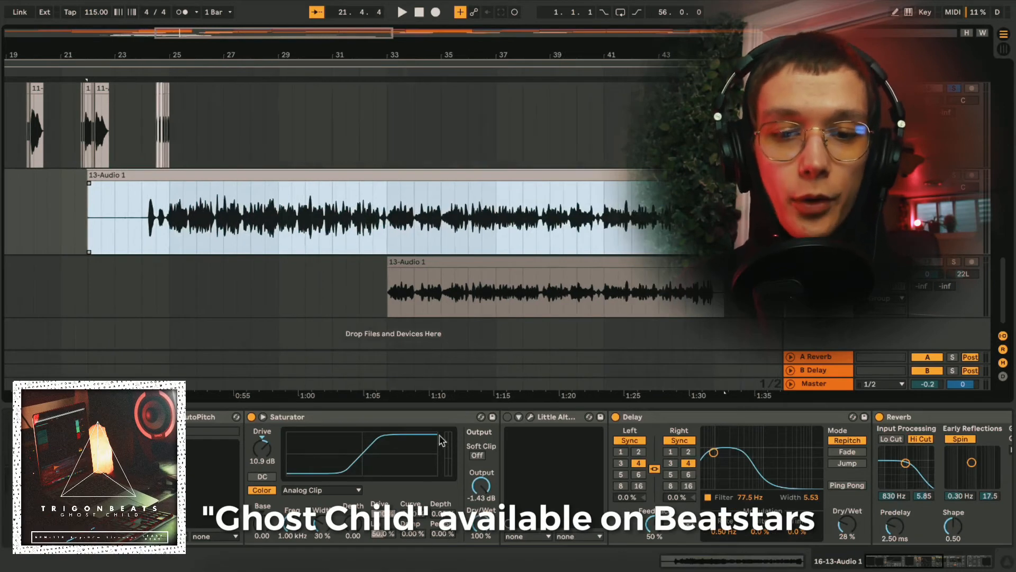
{"action": "left_click", "coordinate": [563, 460]}
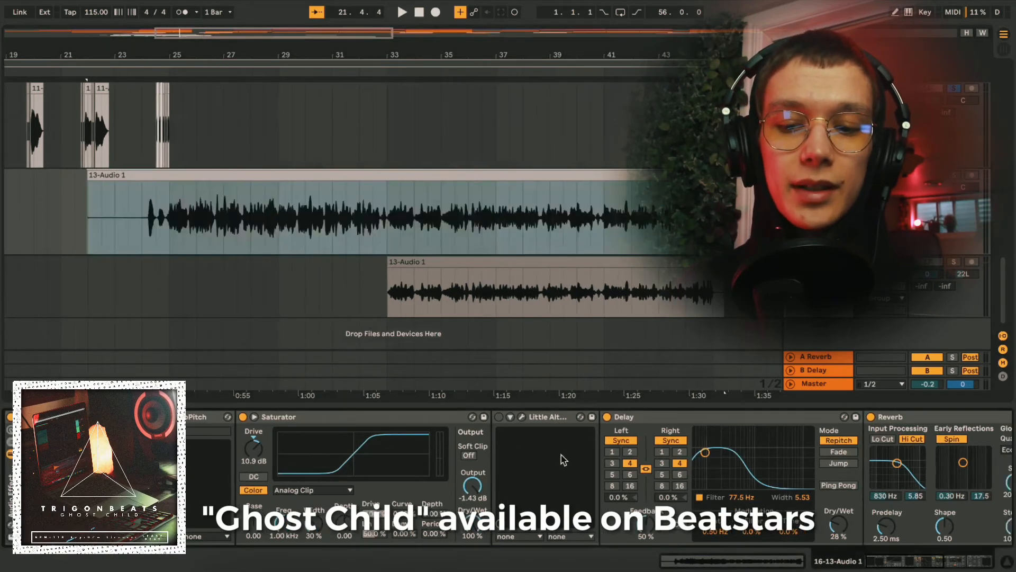
{"action": "scroll", "coordinate": [562, 460], "scroll_direction": "right", "scroll_amount": 10}
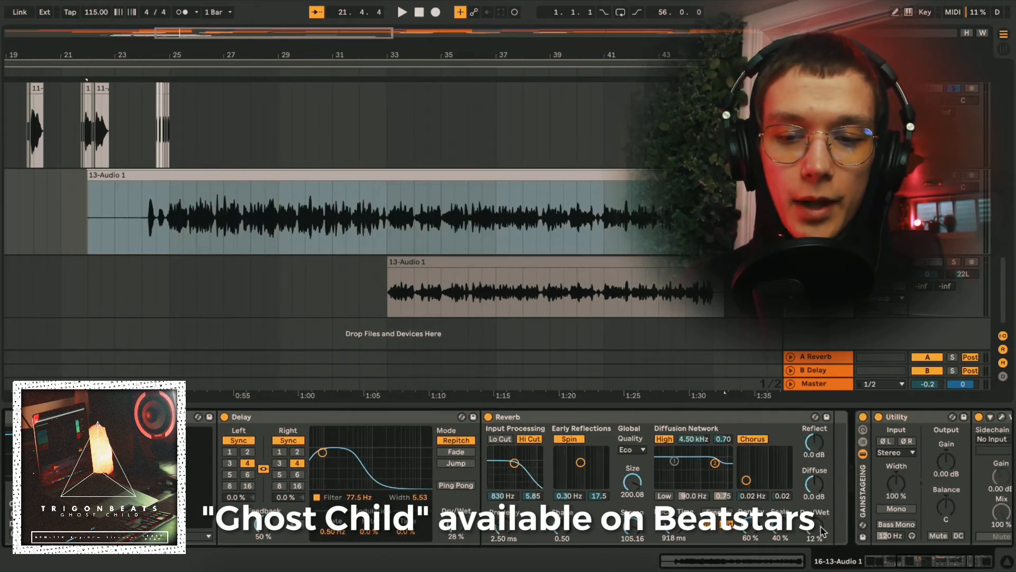
{"action": "left_click", "coordinate": [634, 418]}
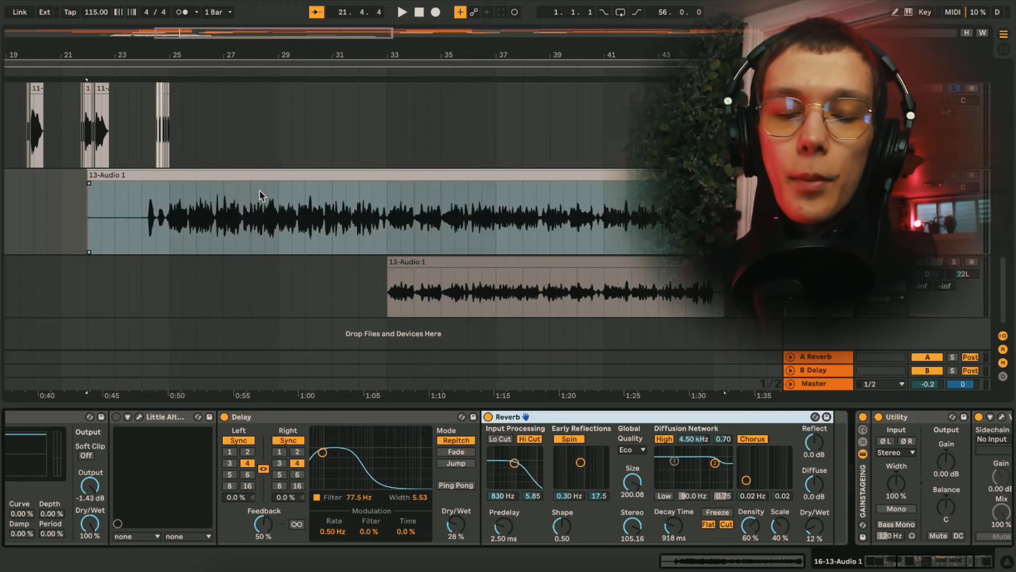
Step: Play the 13-Audio 1 clip on track 16 from position 25.1.1
{"action": "left_click", "coordinate": [168, 223]}
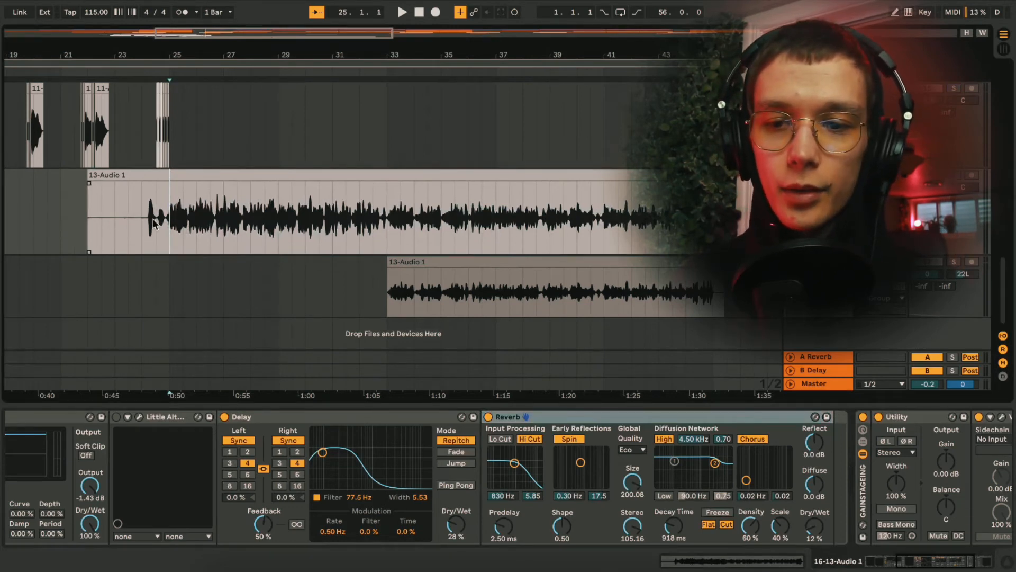
{"action": "key", "text": "space"}
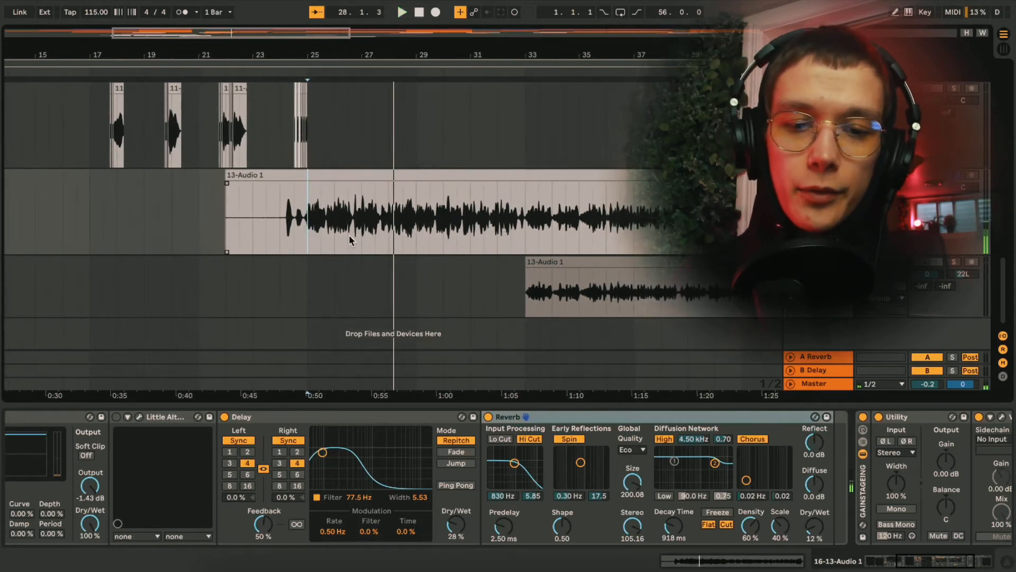
Step: Review track 16's effect chain again, focusing on the Delay and Saturator and checking the Reverb
{"action": "left_click", "coordinate": [364, 419]}
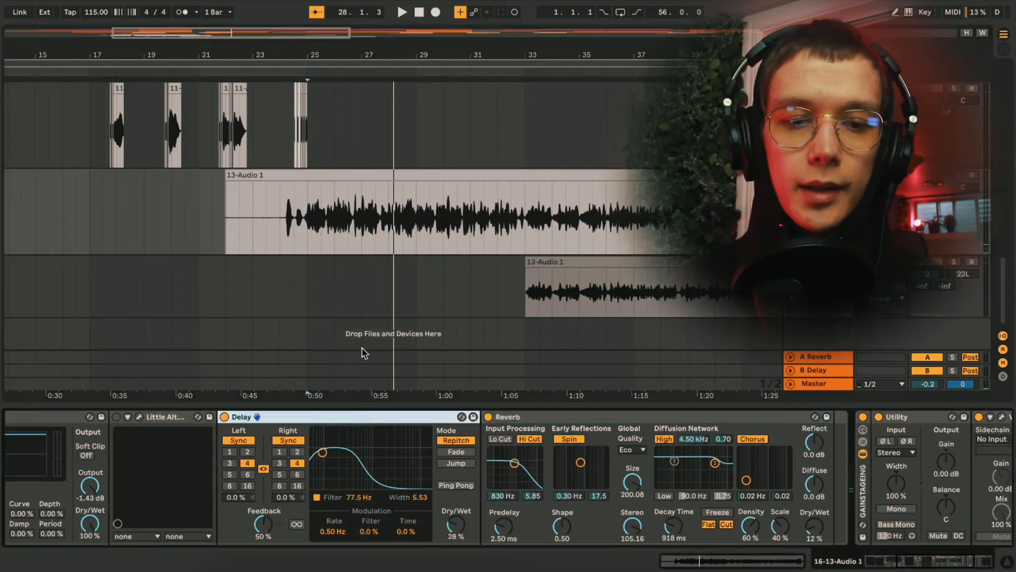
{"action": "left_click", "coordinate": [365, 177]}
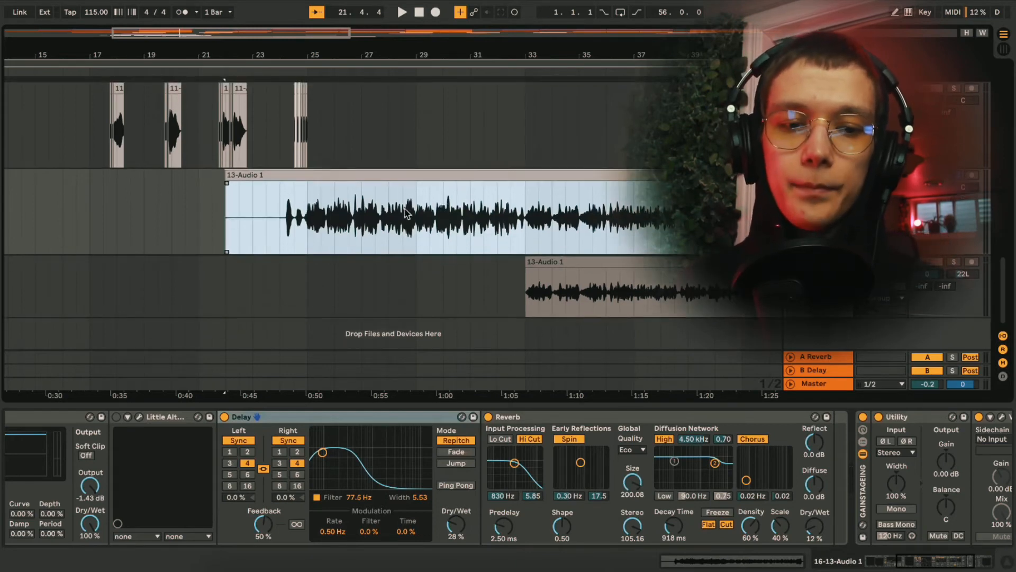
{"action": "scroll", "coordinate": [411, 424], "scroll_direction": "left", "scroll_amount": 5}
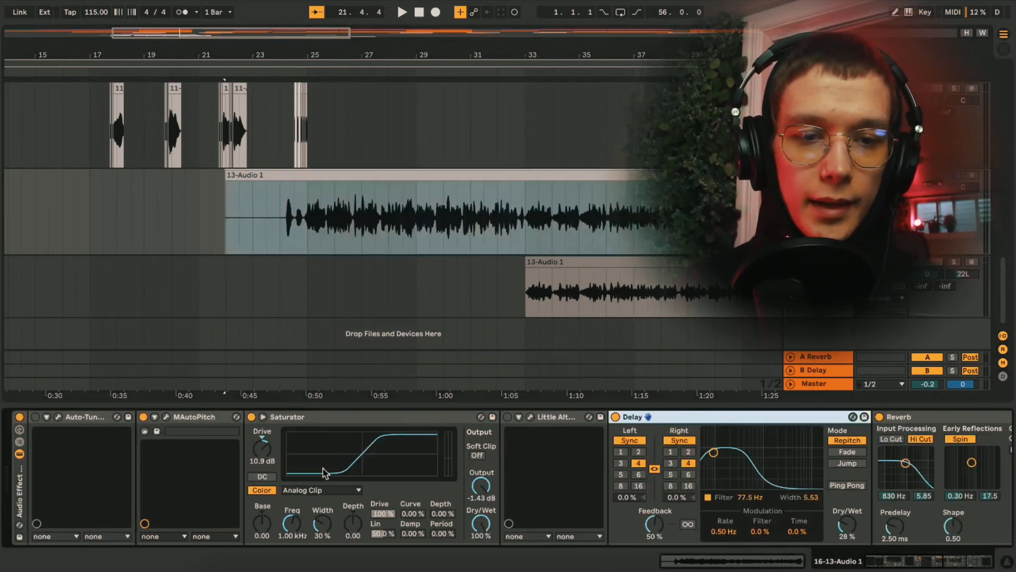
{"action": "left_click", "coordinate": [309, 418]}
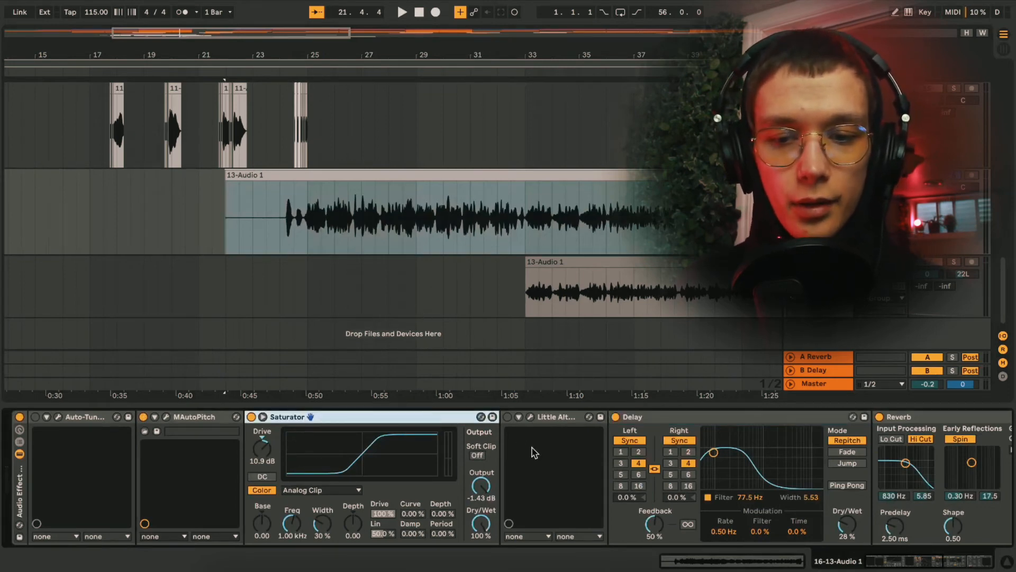
{"action": "scroll", "coordinate": [533, 452], "scroll_direction": "right", "scroll_amount": 10}
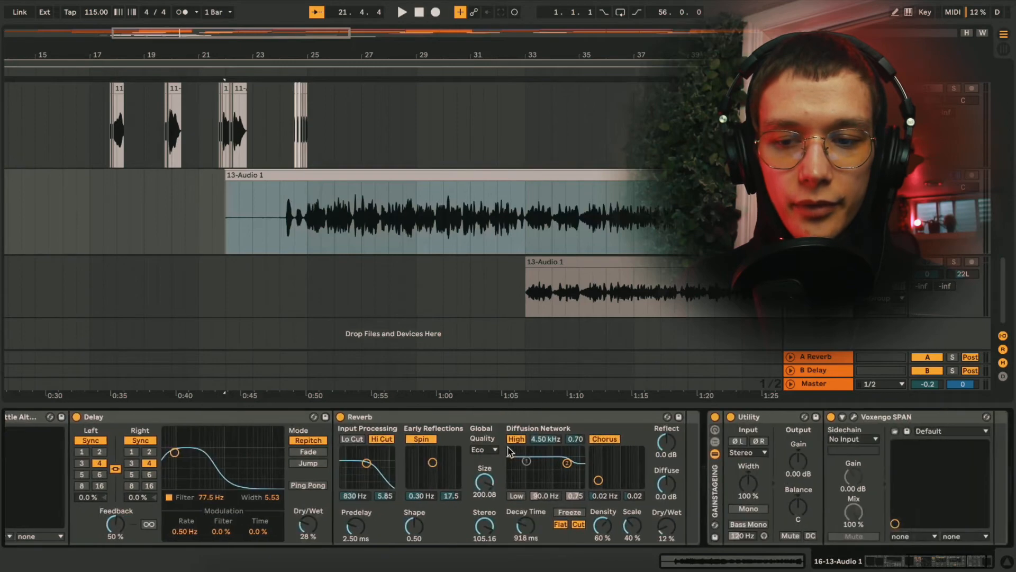
{"action": "scroll", "coordinate": [508, 451], "scroll_direction": "left", "scroll_amount": 10}
Step: Compare the 13-Audio 1 clip on track 17 with the matching section of the track 16 clip, selected from bar 33
{"action": "left_click", "coordinate": [536, 263]}
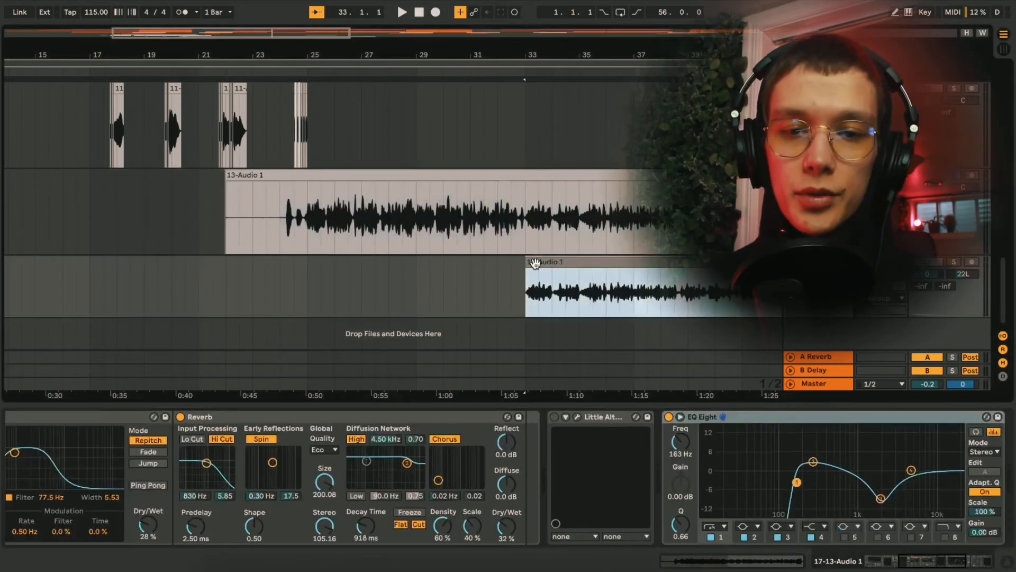
{"action": "scroll", "coordinate": [545, 249], "scroll_direction": "right", "scroll_amount": 5}
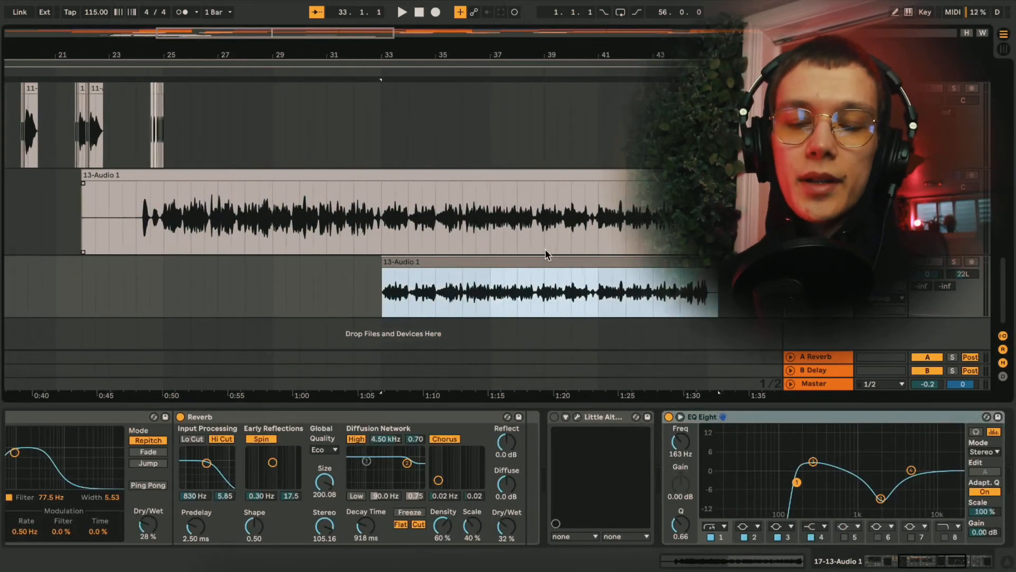
{"action": "scroll", "coordinate": [558, 272], "scroll_direction": "up", "scroll_amount": 1}
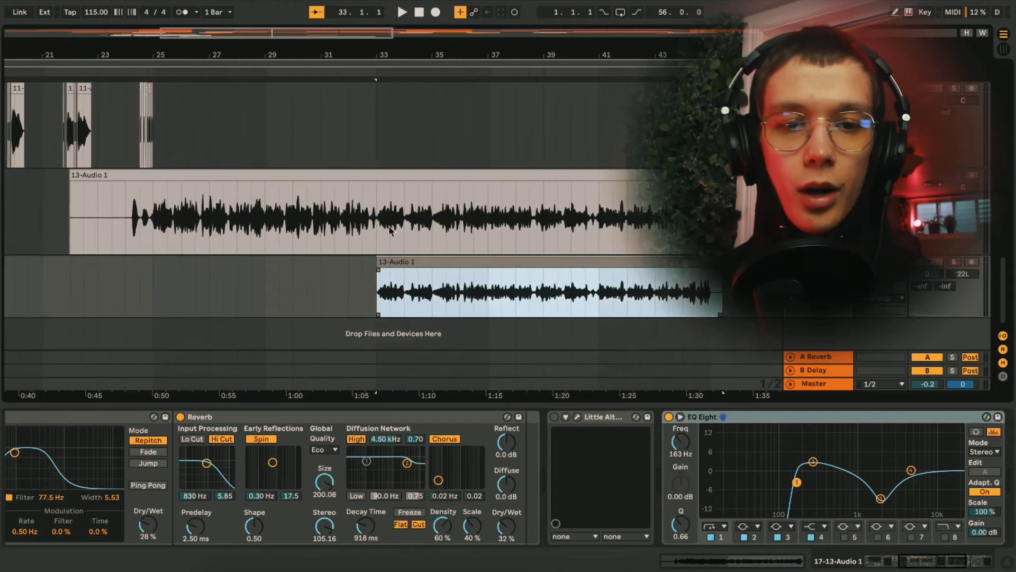
{"action": "left_click", "coordinate": [391, 229]}
{"action": "left_click_drag", "start_coordinate": [392, 229], "coordinate": [711, 218]}
{"action": "scroll", "coordinate": [470, 275], "scroll_direction": "up", "scroll_amount": 1}
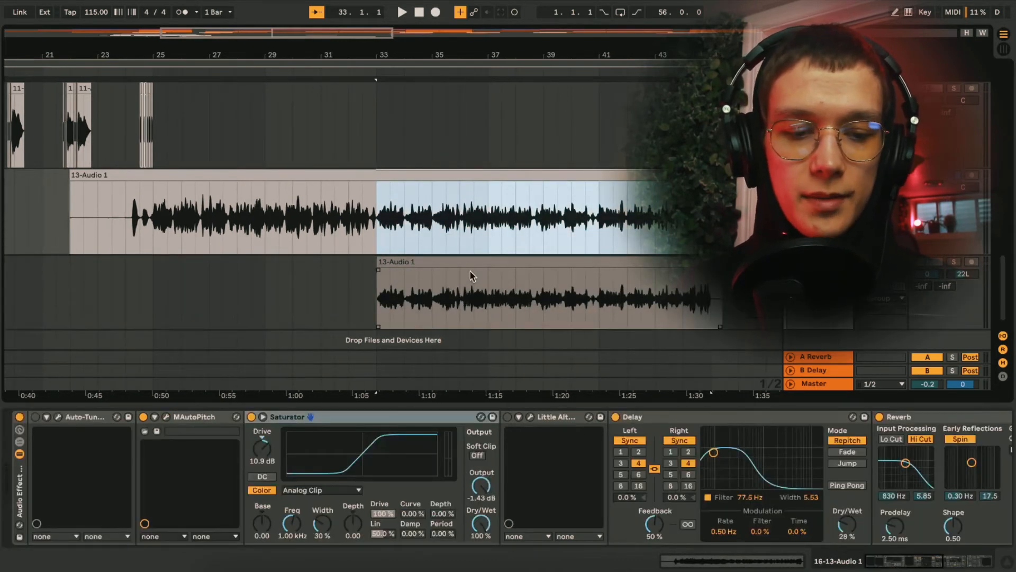
Step: Open the sample settings of the 13-Audio 1 clip on track 17 to view its transposition
{"action": "scroll", "coordinate": [470, 288], "scroll_direction": "down", "scroll_amount": 1}
{"action": "left_click", "coordinate": [480, 251]}
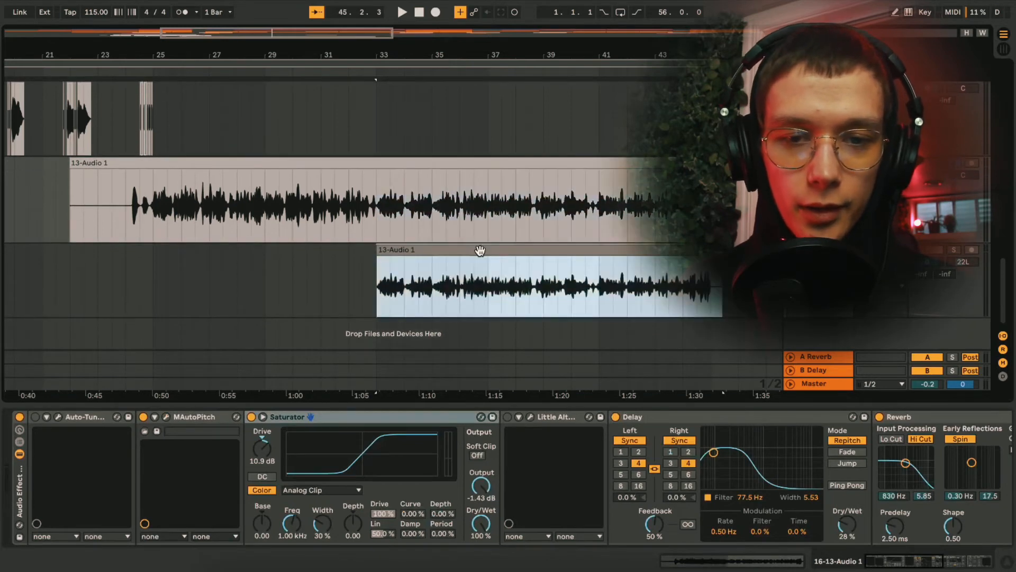
{"action": "double_click", "coordinate": [479, 251]}
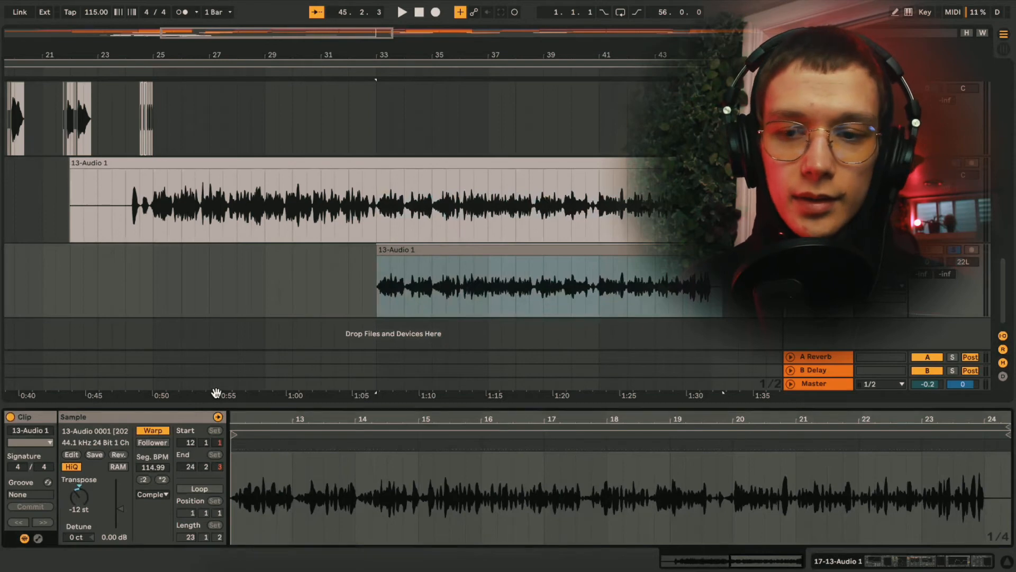
Step: Play the transposed clip on track 17 from bar 33 and examine its Delay, Reverb, EQ Eight and Utility settings
{"action": "key", "text": "space"}
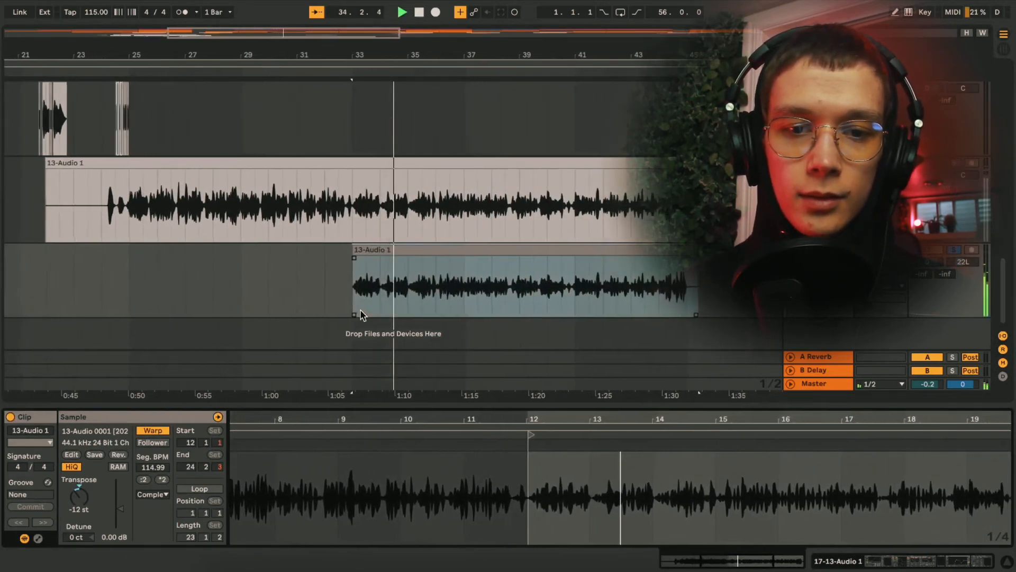
{"action": "key", "text": "space"}
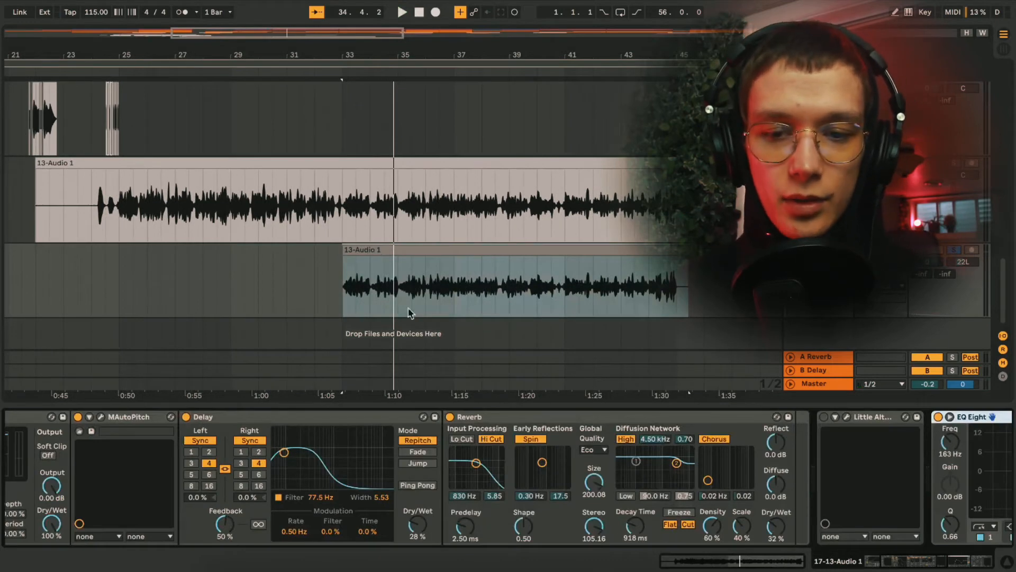
{"action": "scroll", "coordinate": [678, 466], "scroll_direction": "right", "scroll_amount": 10}
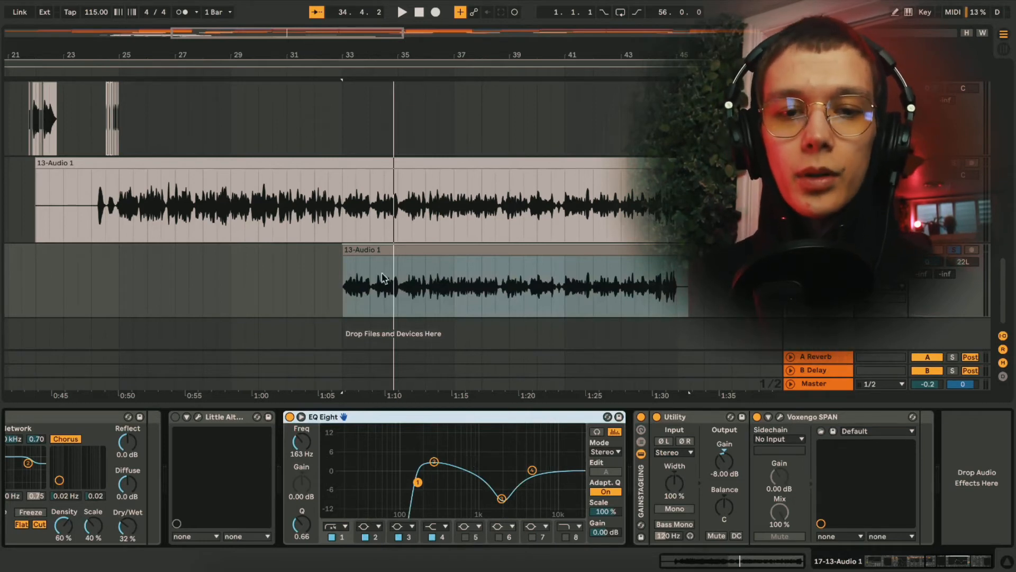
Step: Play the layered 13-Audio 1 clips on tracks 16 and 17 together from bar 32, and compare the two clips
{"action": "left_click", "coordinate": [315, 218]}
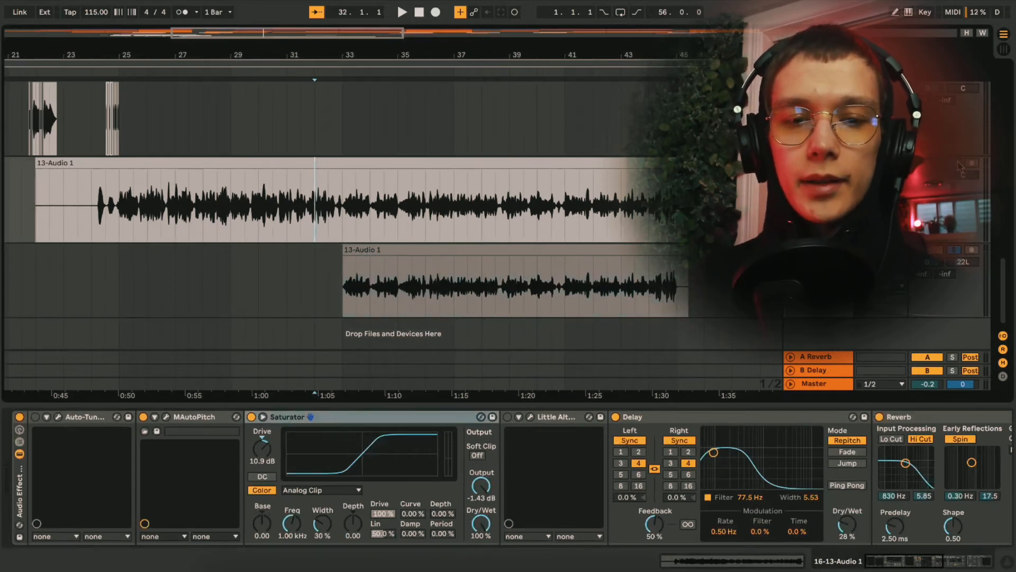
{"action": "key", "text": "space"}
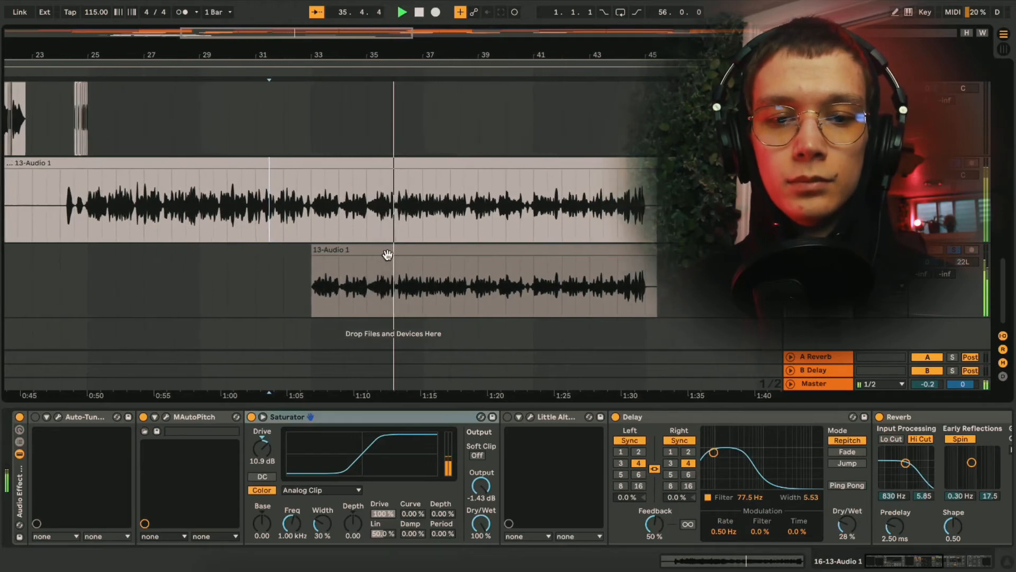
{"action": "key", "text": "space"}
{"action": "left_click", "coordinate": [399, 253]}
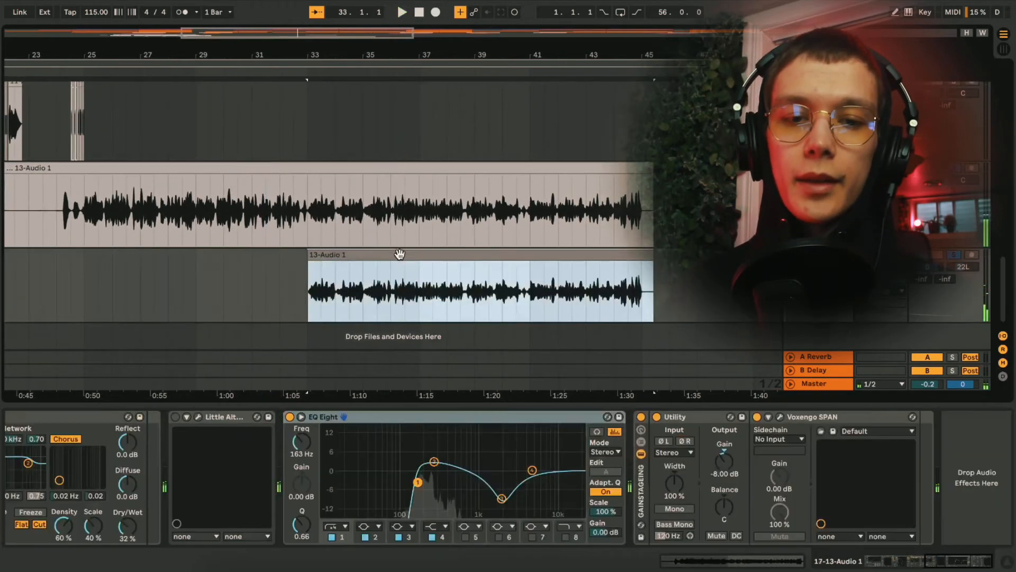
{"action": "scroll", "coordinate": [399, 254], "scroll_direction": "up", "scroll_amount": 4}
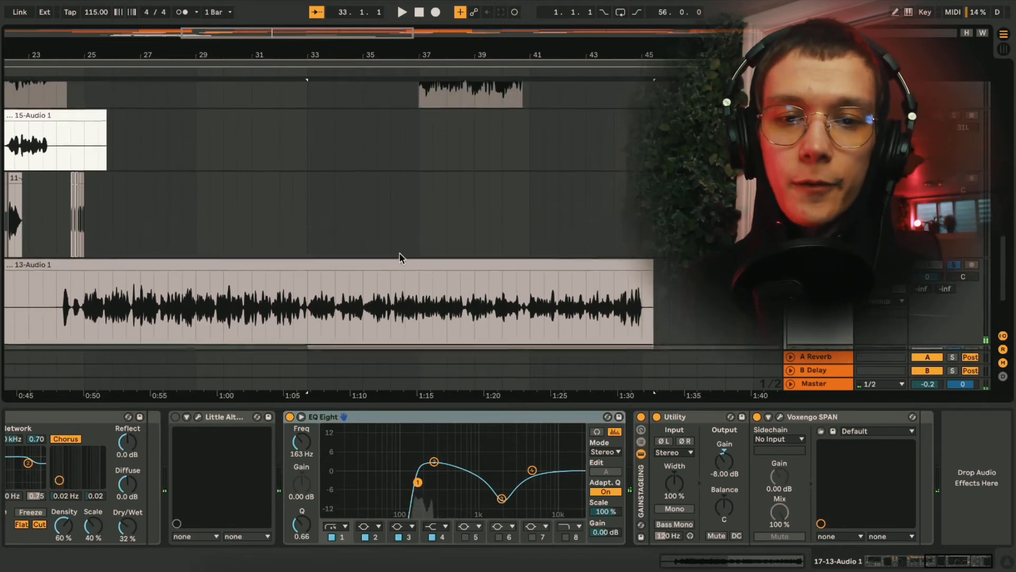
{"action": "scroll", "coordinate": [401, 255], "scroll_direction": "down", "scroll_amount": 4}
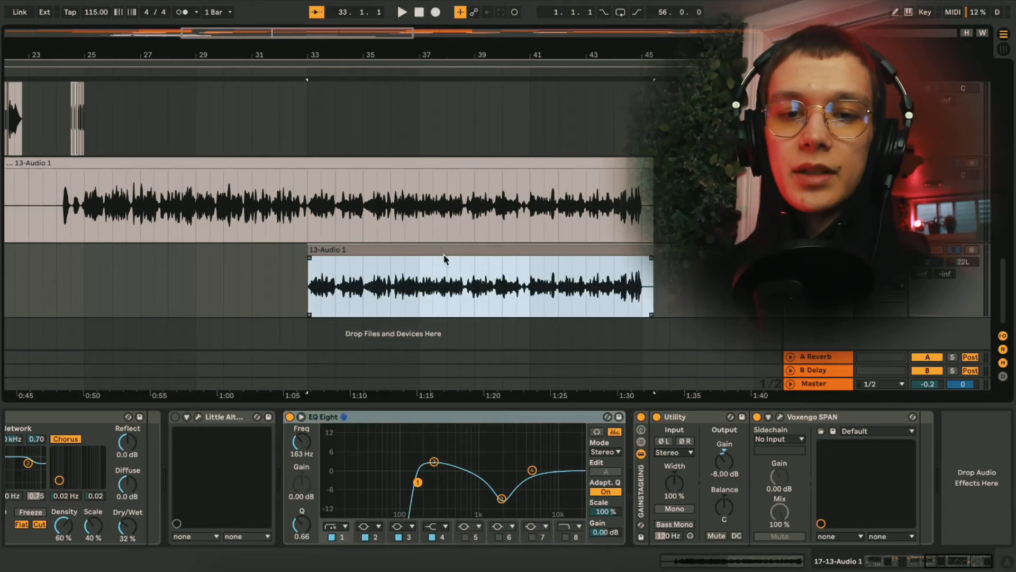
{"action": "left_click", "coordinate": [432, 199]}
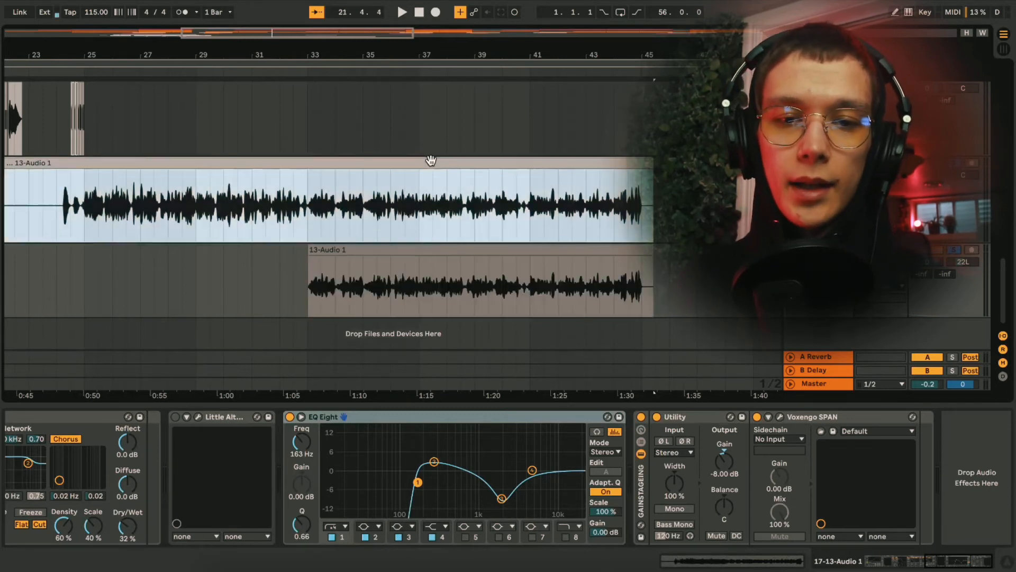
Step: Locate the 16-Audio 2 clip at bar 37 on track 13 and compare its position with the long vocal clips below
{"action": "scroll", "coordinate": [392, 220], "scroll_direction": "up", "scroll_amount": 5}
{"action": "left_click", "coordinate": [417, 201]}
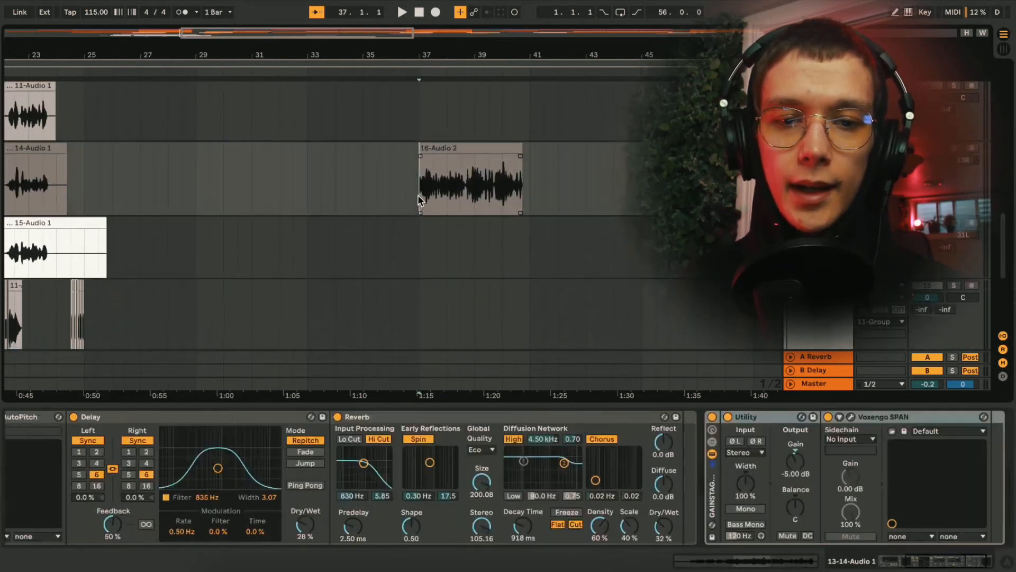
{"action": "scroll", "coordinate": [419, 198], "scroll_direction": "down", "scroll_amount": 4}
{"action": "scroll", "coordinate": [424, 205], "scroll_direction": "down", "scroll_amount": 3}
{"action": "scroll", "coordinate": [428, 211], "scroll_direction": "up", "scroll_amount": 5}
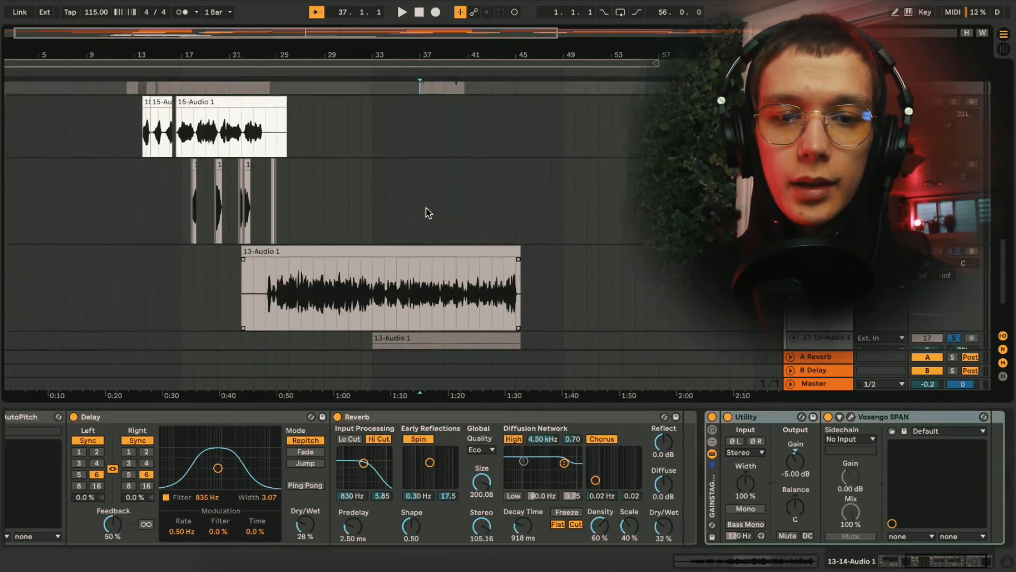
{"action": "scroll", "coordinate": [428, 212], "scroll_direction": "down", "scroll_amount": 3}
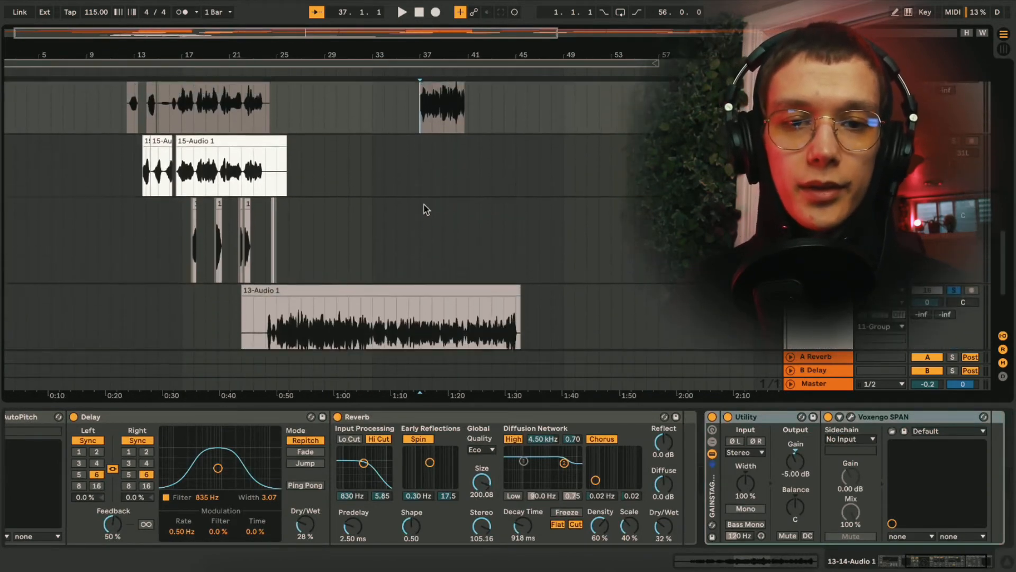
{"action": "scroll", "coordinate": [424, 212], "scroll_direction": "up", "scroll_amount": 1}
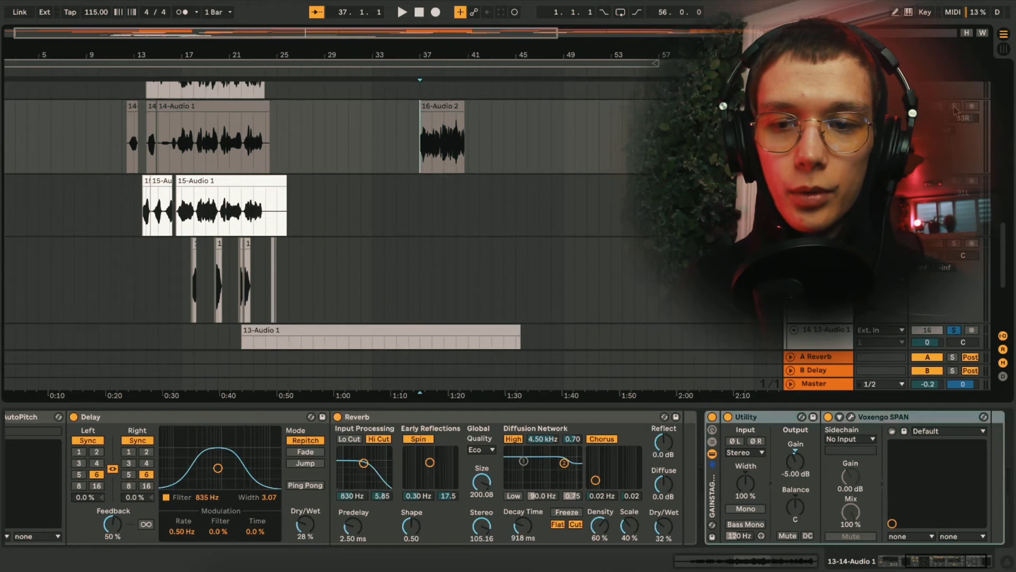
Step: Play the 16-Audio 2 clip on track 13 with the other soloed vocal layers from bar 35
{"action": "left_click", "coordinate": [421, 131]}
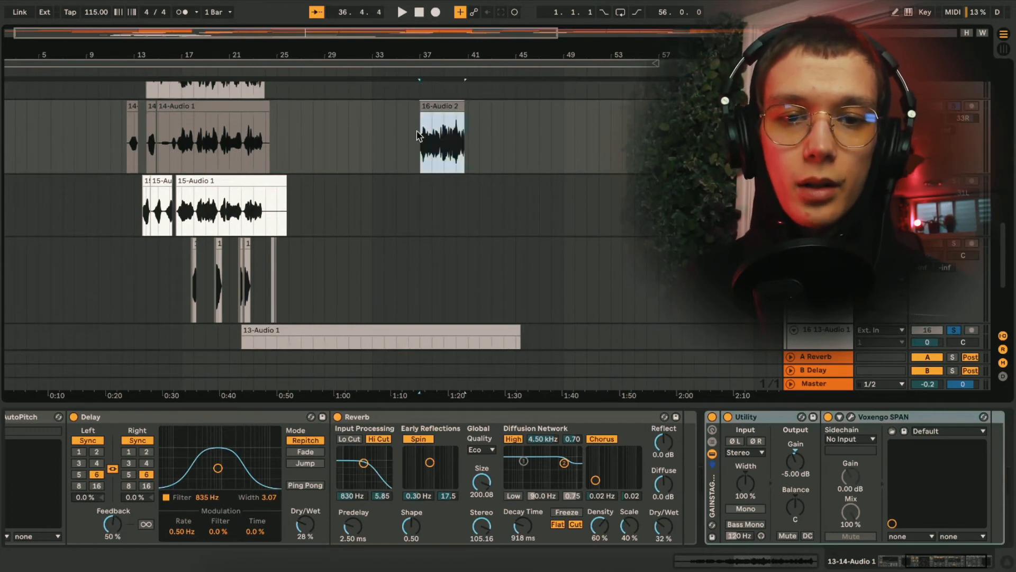
{"action": "left_click", "coordinate": [396, 139]}
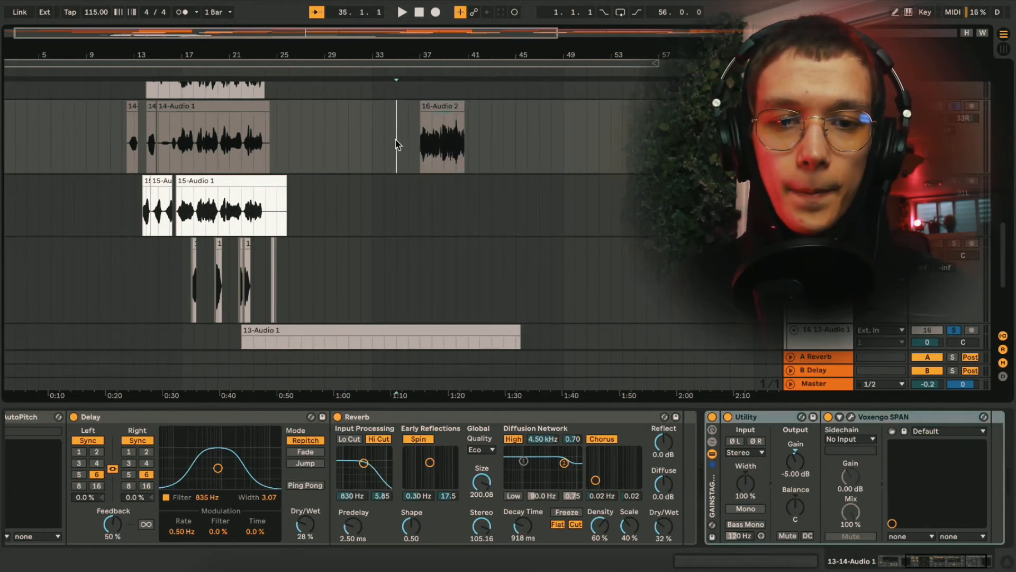
{"action": "key", "text": "space"}
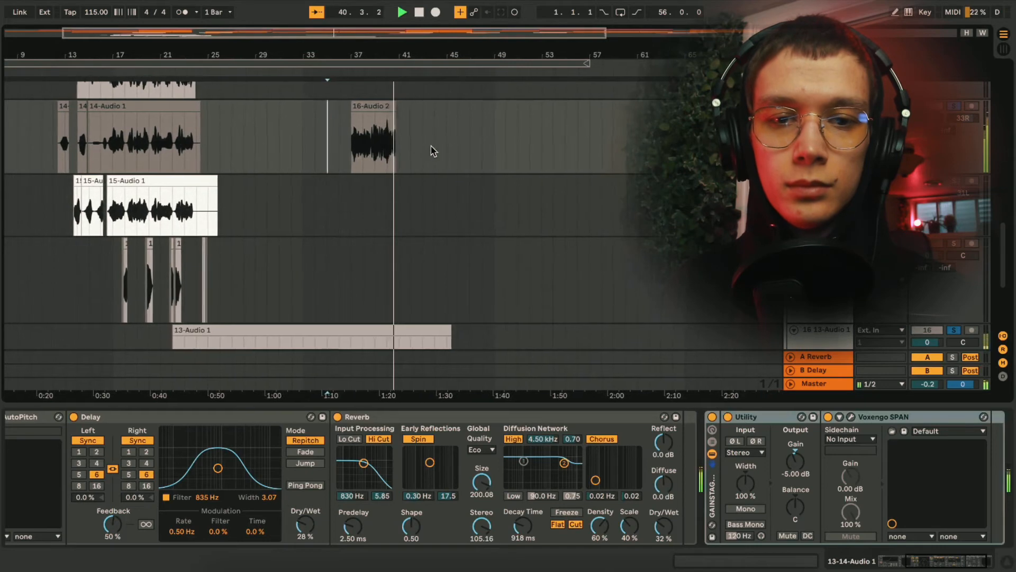
{"action": "left_click", "coordinate": [364, 106]}
{"action": "key", "text": "space"}
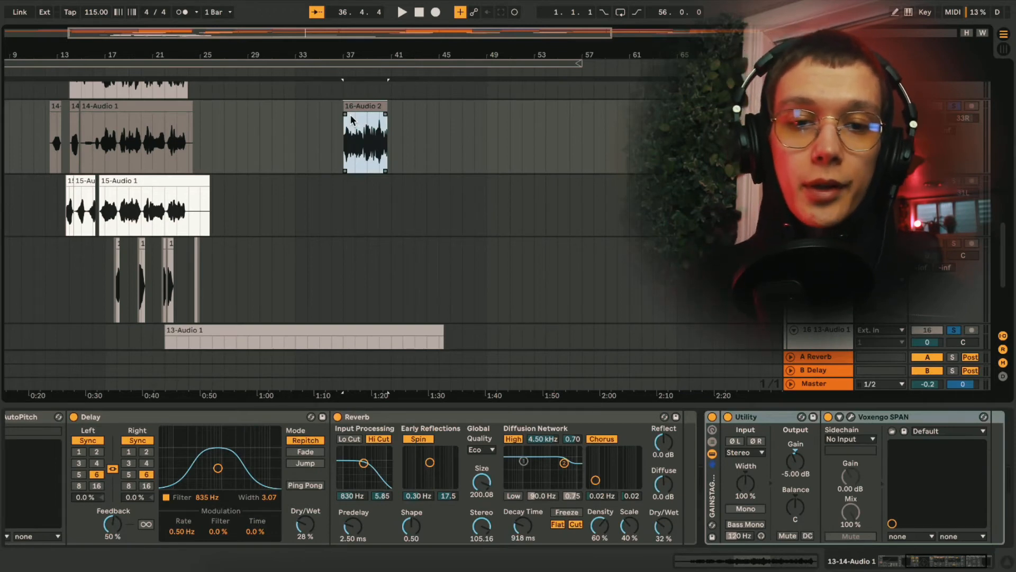
Step: Examine the 16-Audio 2 clip up close and where it overlaps the 13-Audio 1 clips on tracks 16 and 17
{"action": "left_click", "coordinate": [331, 127]}
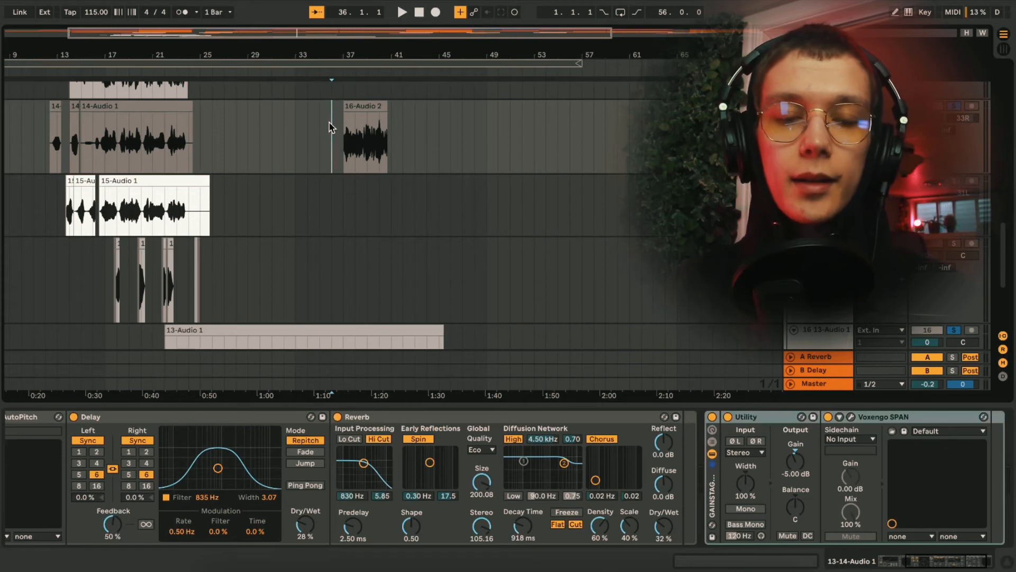
{"action": "scroll", "coordinate": [330, 123], "scroll_direction": "up", "scroll_amount": 5}
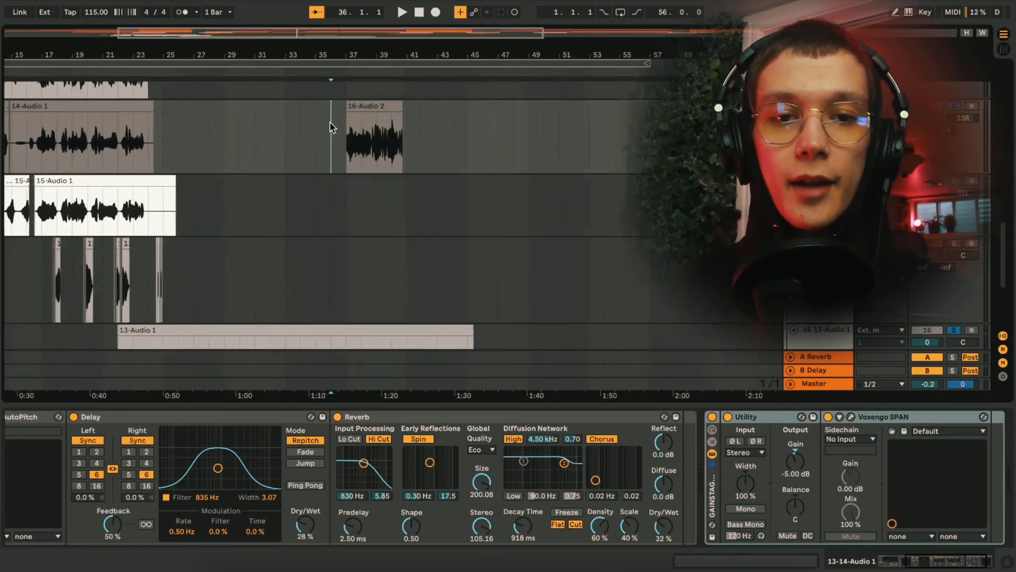
{"action": "left_click", "coordinate": [379, 105]}
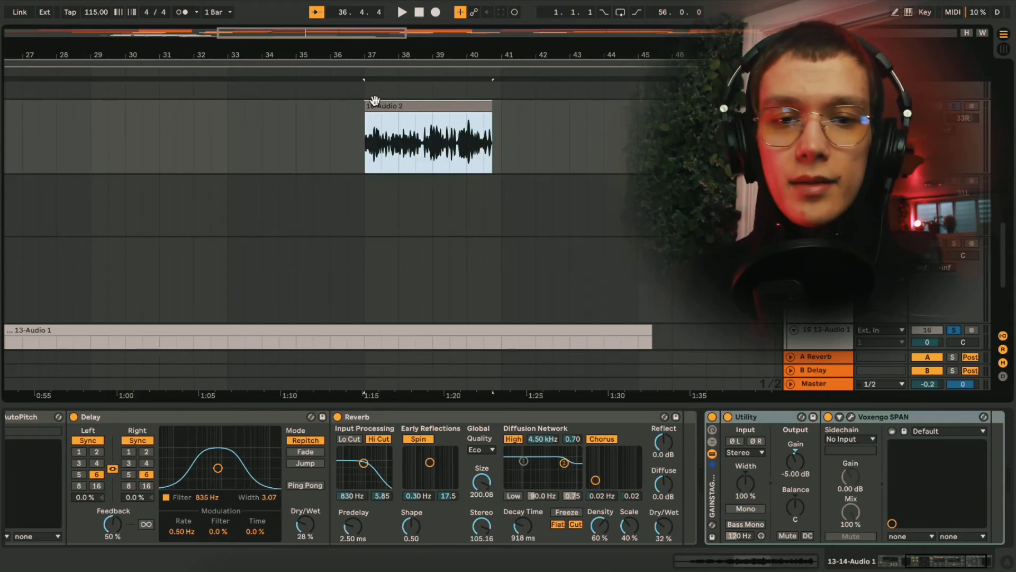
{"action": "scroll", "coordinate": [375, 101], "scroll_direction": "down", "scroll_amount": 3}
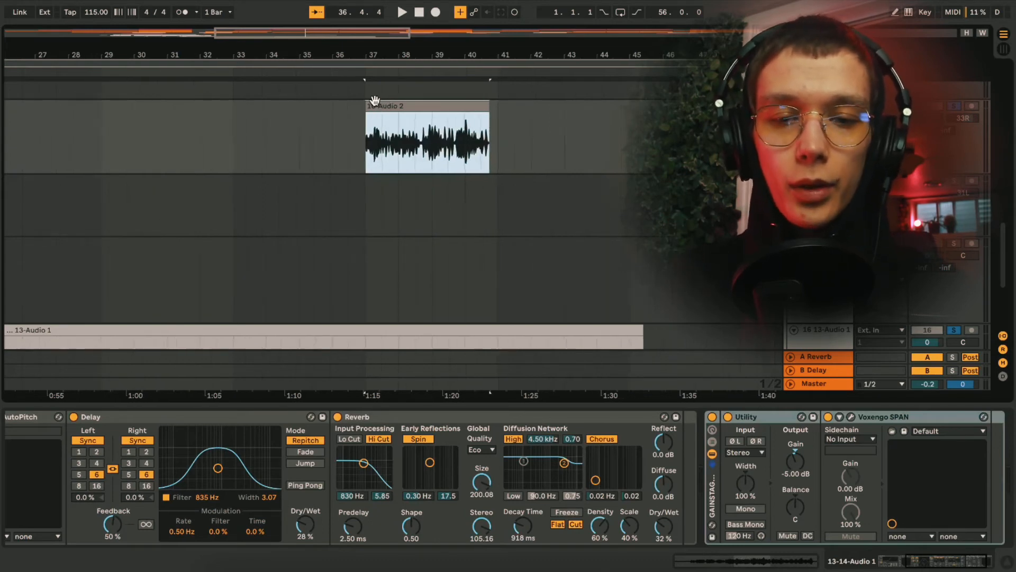
{"action": "scroll", "coordinate": [374, 100], "scroll_direction": "down", "scroll_amount": 5}
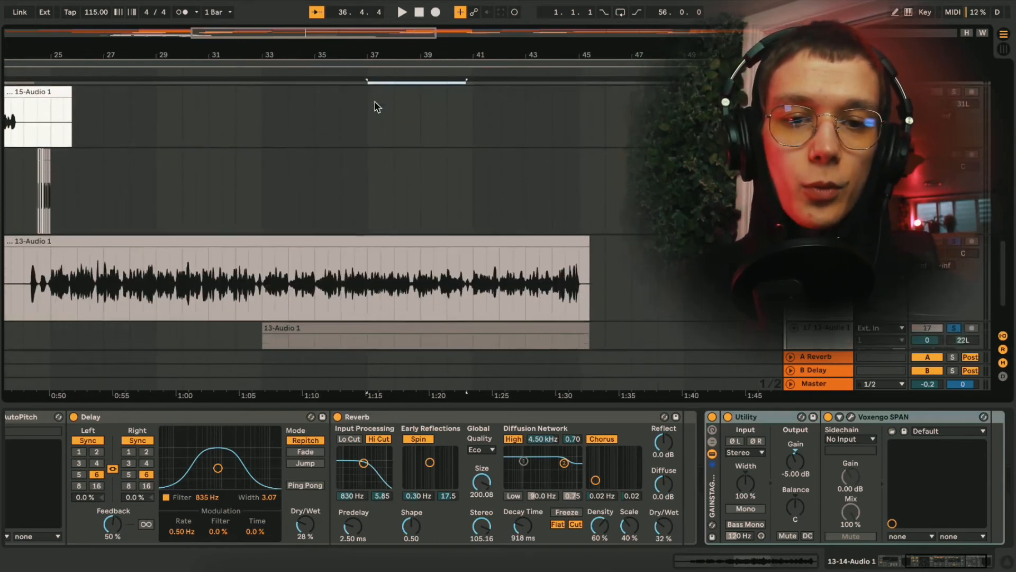
{"action": "scroll", "coordinate": [287, 155], "scroll_direction": "up", "scroll_amount": 5}
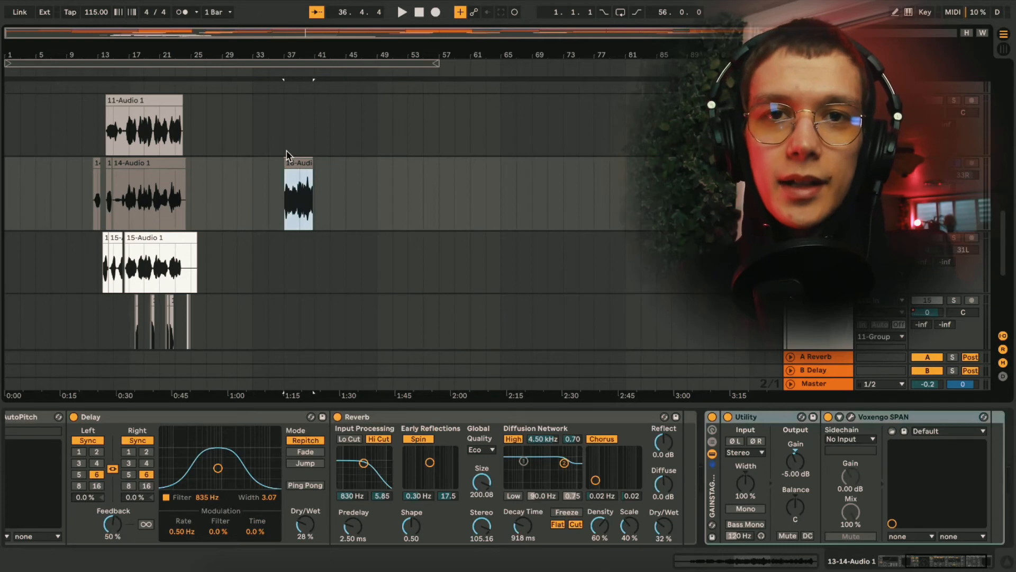
Step: Select the 14-Audio 1 clip on track 13 and look over the instrument and sample tracks above the vocals
{"action": "left_click", "coordinate": [144, 186]}
{"action": "left_click", "coordinate": [166, 164]}
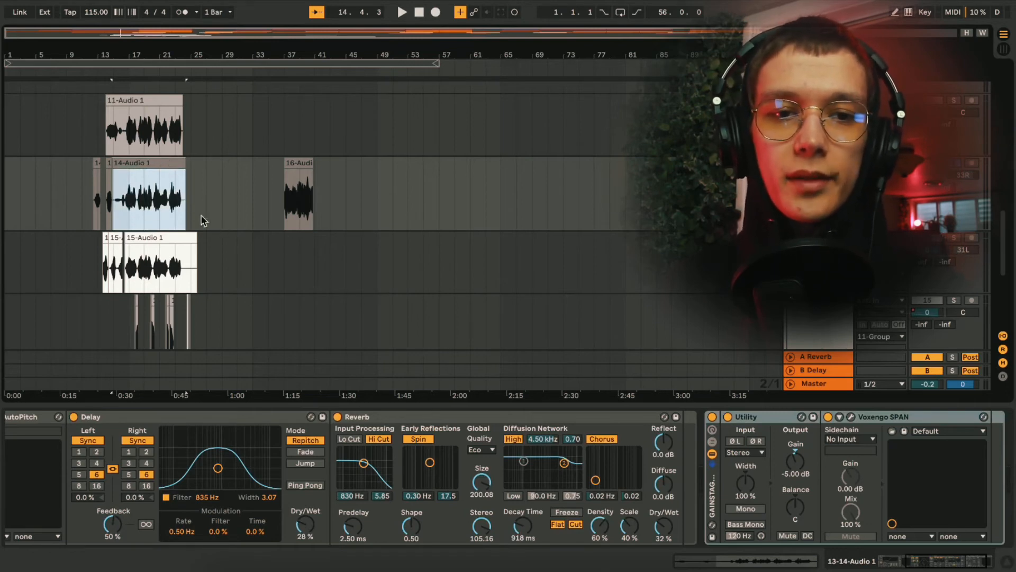
{"action": "scroll", "coordinate": [208, 186], "scroll_direction": "up", "scroll_amount": 10}
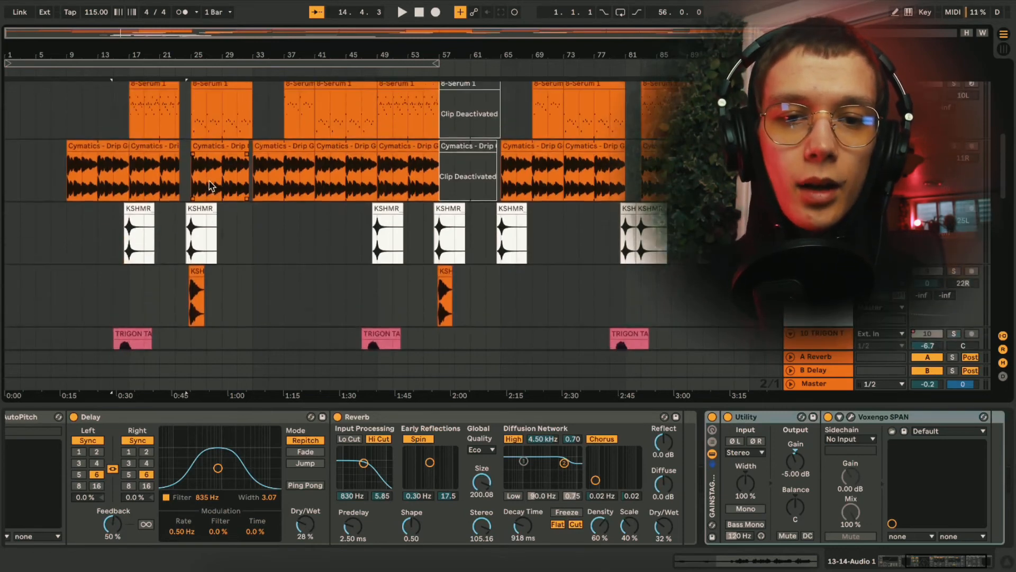
{"action": "scroll", "coordinate": [304, 175], "scroll_direction": "down", "scroll_amount": 10}
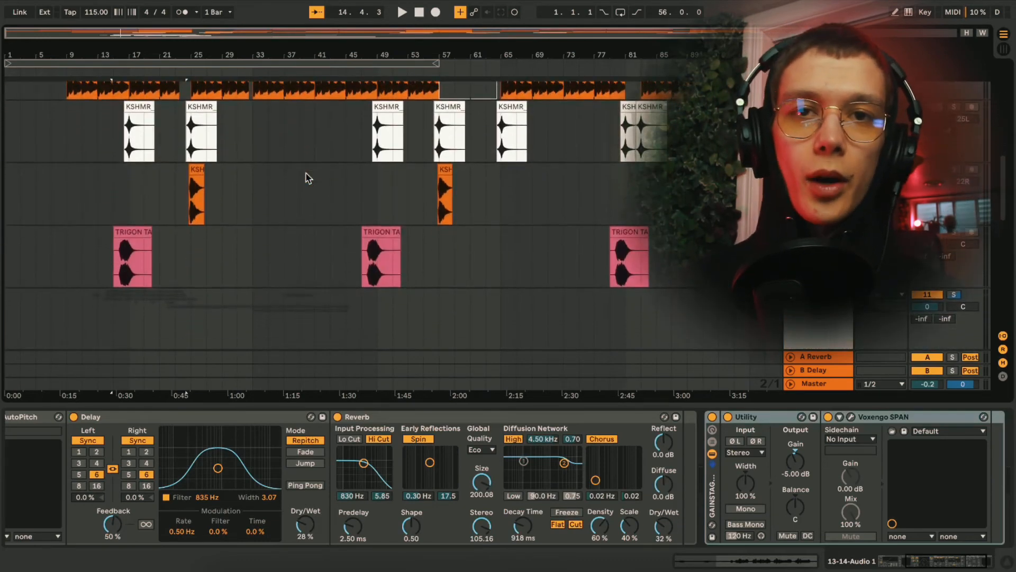
{"action": "scroll", "coordinate": [304, 183], "scroll_direction": "down", "scroll_amount": 5}
Step: Compare the Saturator, MAutoPitch, Delay and Reverb settings of the 11-Audio 1 clip's track with those of the 14-Audio 1 clip's track
{"action": "left_click", "coordinate": [142, 123]}
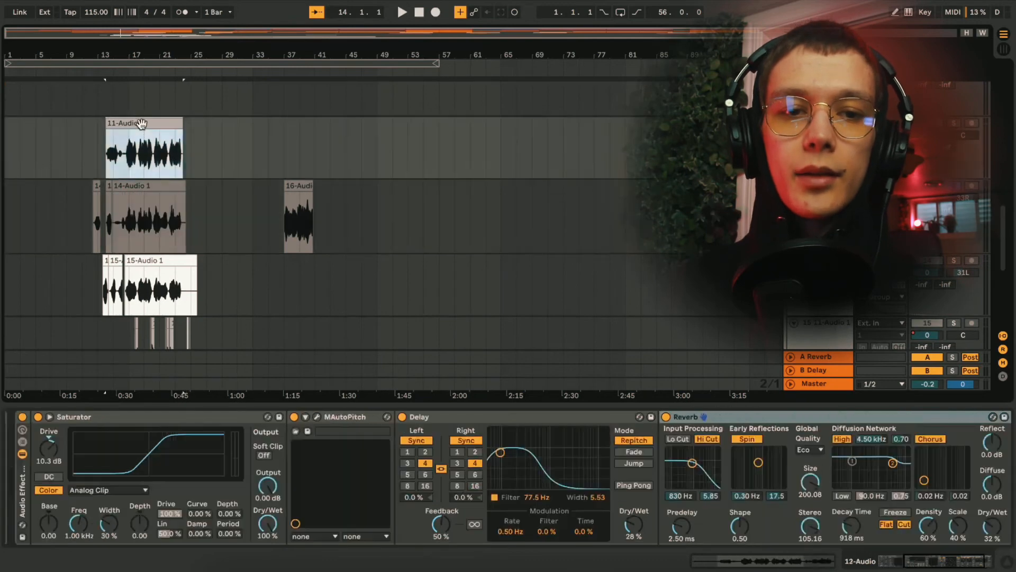
{"action": "left_click", "coordinate": [165, 183]}
{"action": "scroll", "coordinate": [253, 187], "scroll_direction": "down", "scroll_amount": 2}
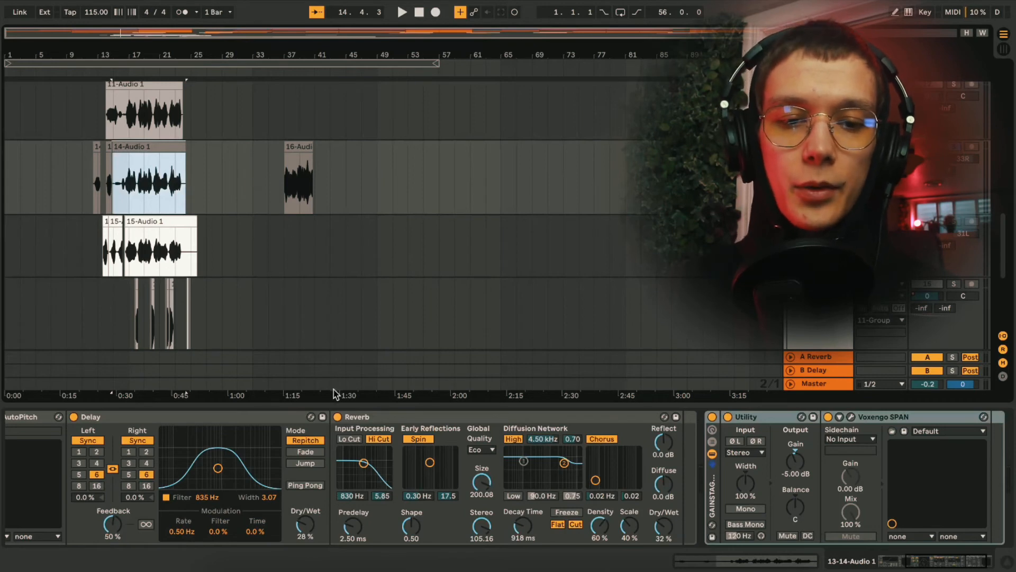
{"action": "scroll", "coordinate": [266, 419], "scroll_direction": "left", "scroll_amount": 5}
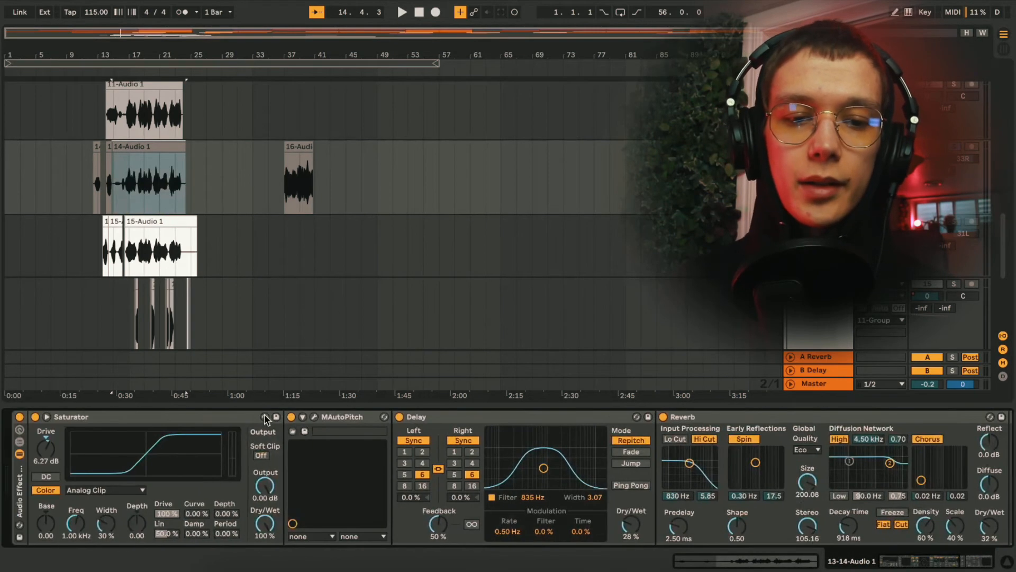
Step: Compare the doubled vocals by selecting the 15-Audio 1 clip on track 14 and the 14-Audio 1 clip on track 13
{"action": "left_click", "coordinate": [174, 224]}
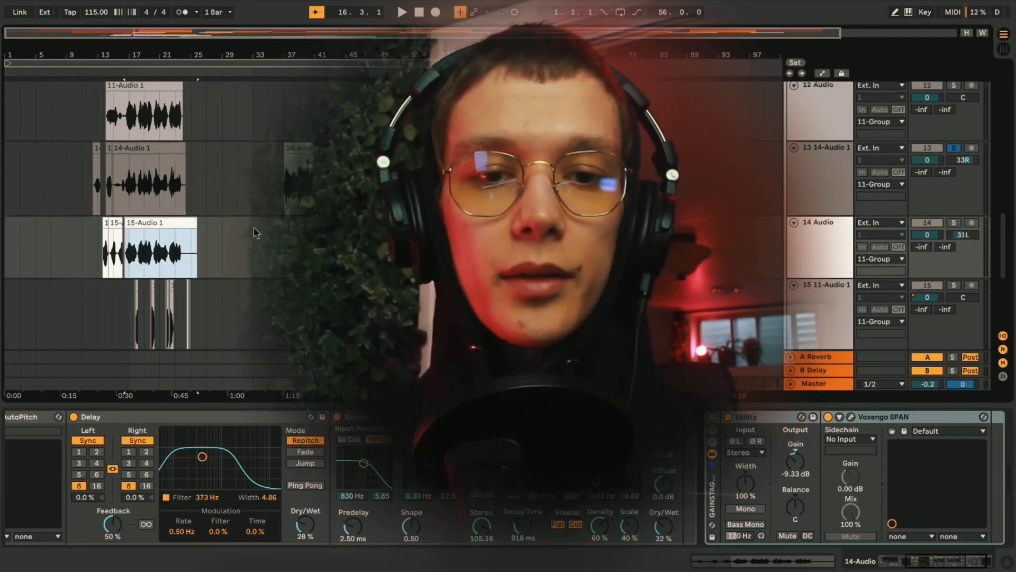
{"action": "scroll", "coordinate": [254, 227], "scroll_direction": "up", "scroll_amount": 3}
{"action": "left_click", "coordinate": [148, 227]}
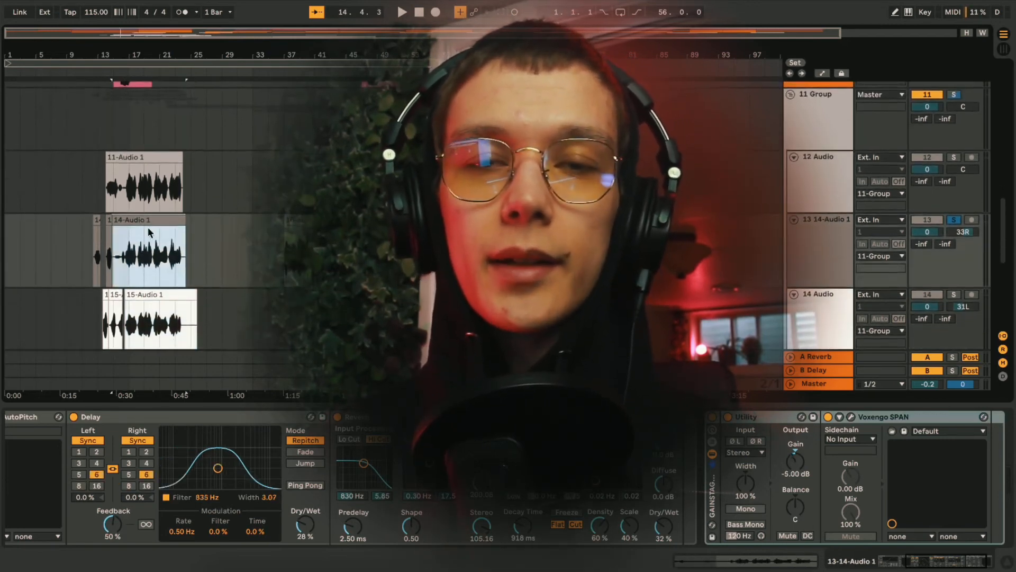
{"action": "scroll", "coordinate": [149, 230], "scroll_direction": "down", "scroll_amount": 1}
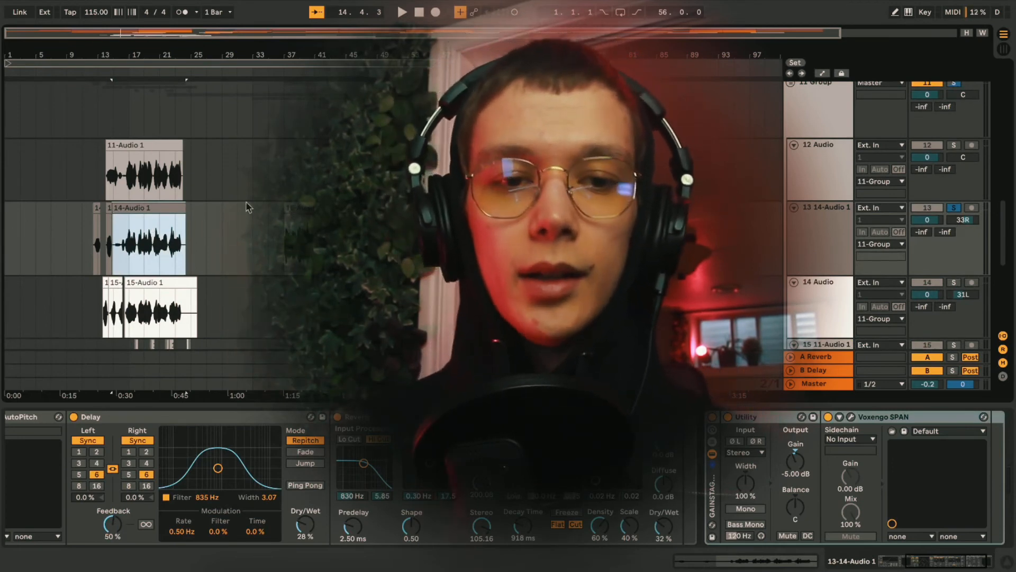
{"action": "scroll", "coordinate": [201, 223], "scroll_direction": "up", "scroll_amount": 1}
{"action": "scroll", "coordinate": [146, 237], "scroll_direction": "down", "scroll_amount": 2}
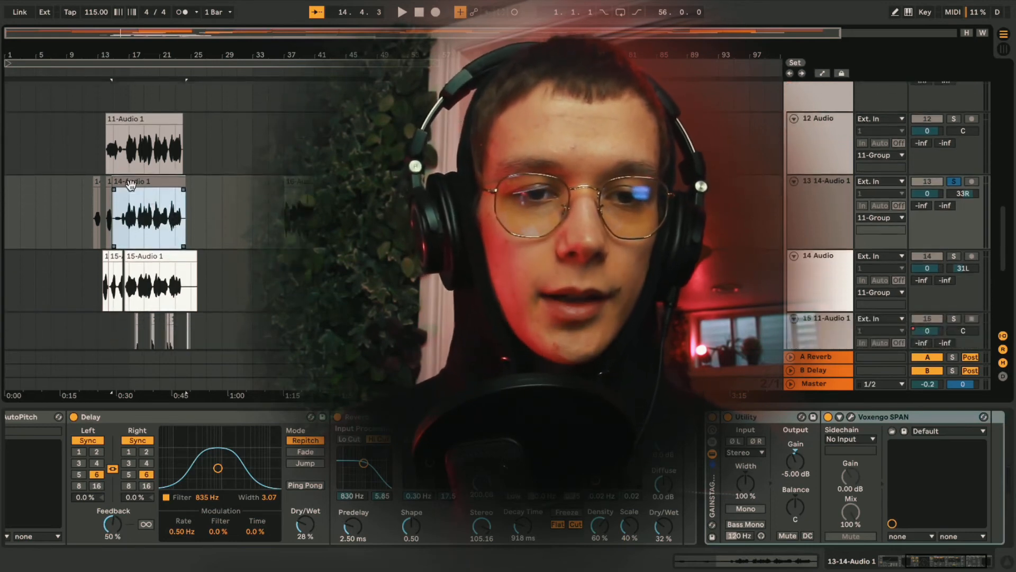
Step: Solo track 13 and play its 14-Audio 1 clip from bar 17
{"action": "left_click", "coordinate": [129, 218]}
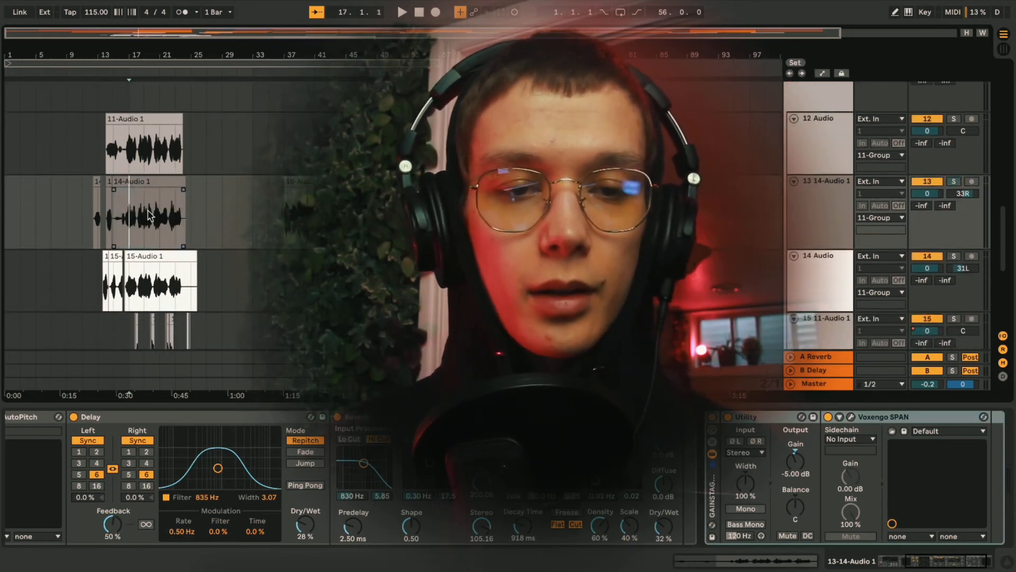
{"action": "key", "text": "s"}
{"action": "key", "text": "space"}
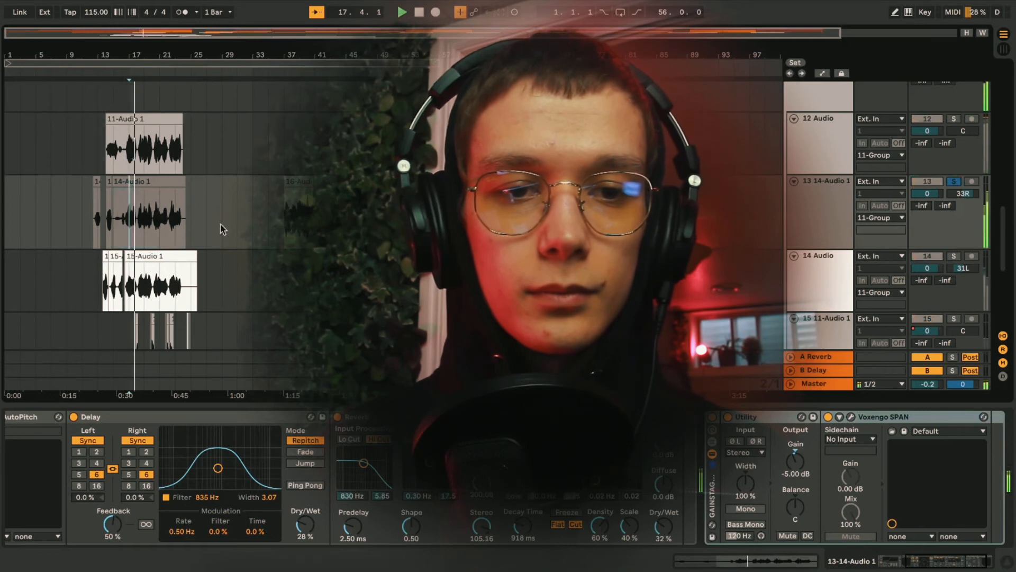
{"action": "key", "text": "space"}
Step: Review the mixer and pan settings of the vocal tracks from 12 Audio down to track 17
{"action": "left_click", "coordinate": [296, 180]}
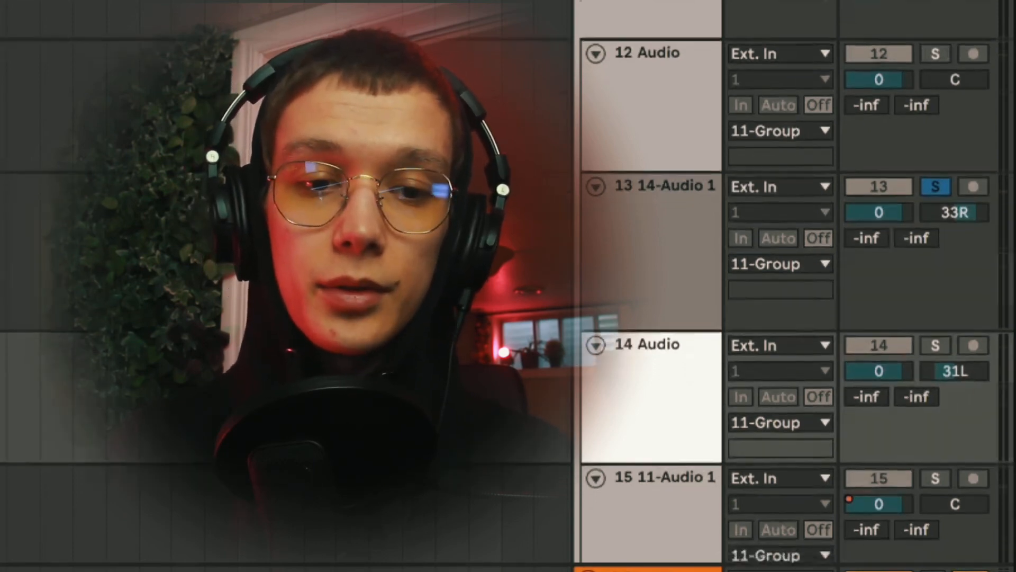
{"action": "scroll", "coordinate": [780, 285], "scroll_direction": "down", "scroll_amount": 4}
{"action": "scroll", "coordinate": [780, 285], "scroll_direction": "up", "scroll_amount": 2}
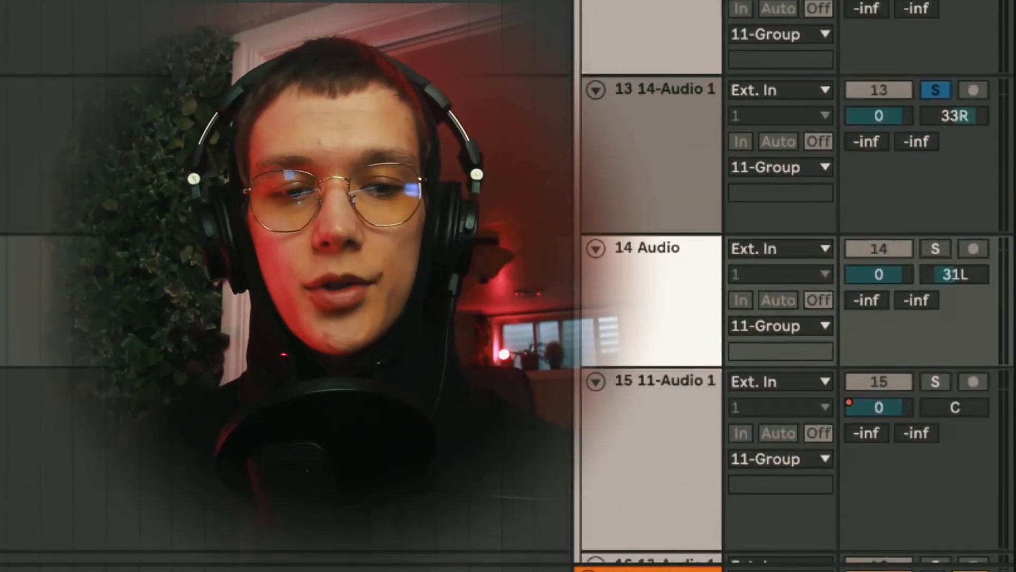
{"action": "scroll", "coordinate": [781, 285], "scroll_direction": "down", "scroll_amount": 6}
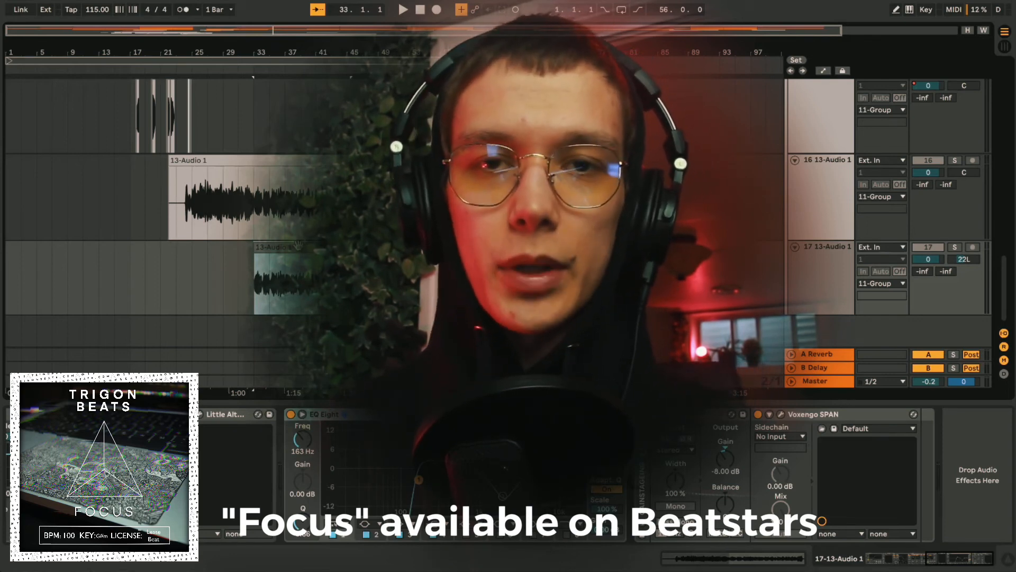
Step: Inspect the short opening 14-Audio 1 clips on track 13 between bars 13 and 16
{"action": "scroll", "coordinate": [299, 248], "scroll_direction": "up", "scroll_amount": 1}
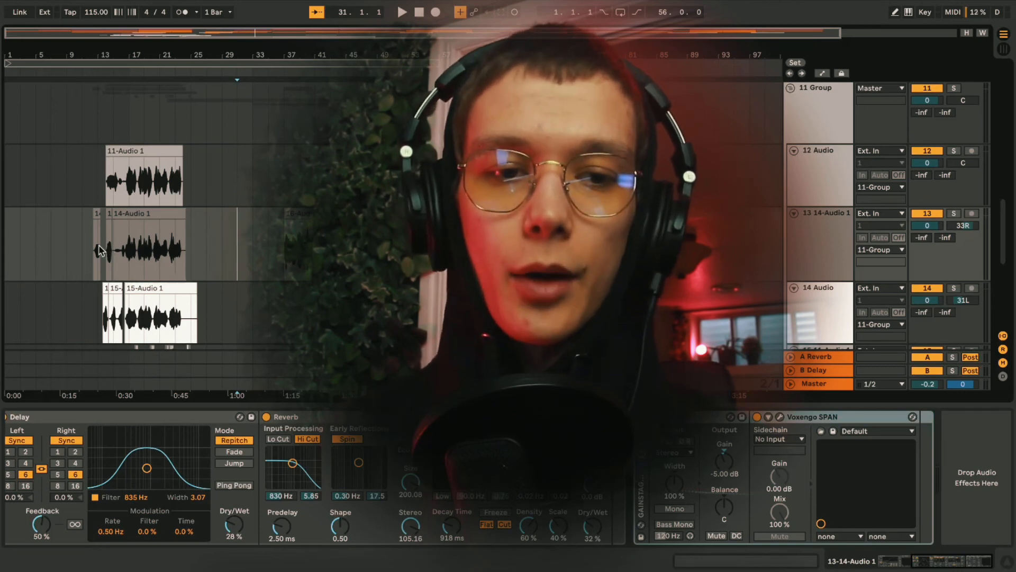
{"action": "left_click", "coordinate": [99, 243]}
{"action": "scroll", "coordinate": [119, 236], "scroll_direction": "up", "scroll_amount": 5}
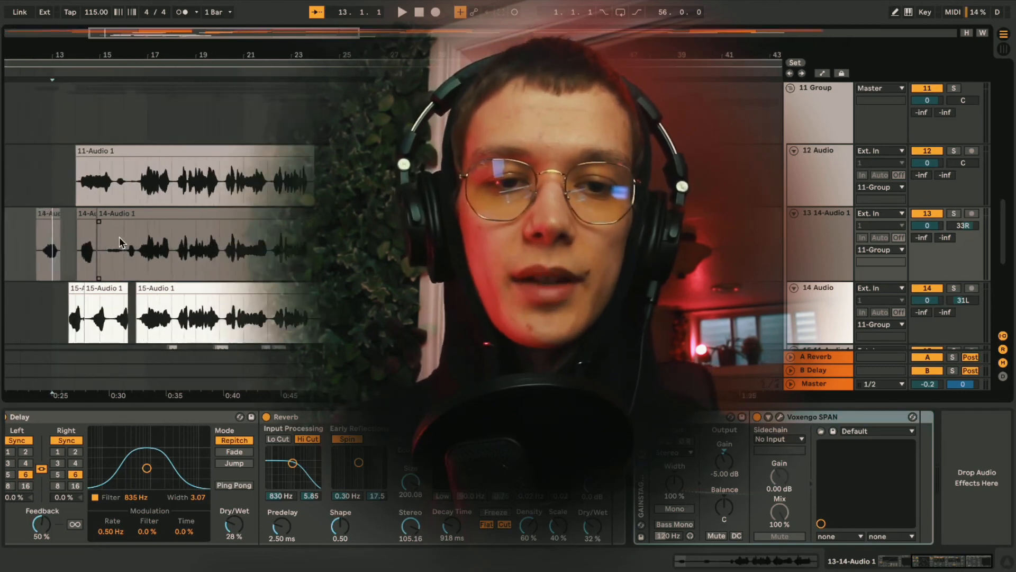
{"action": "left_click", "coordinate": [119, 237]}
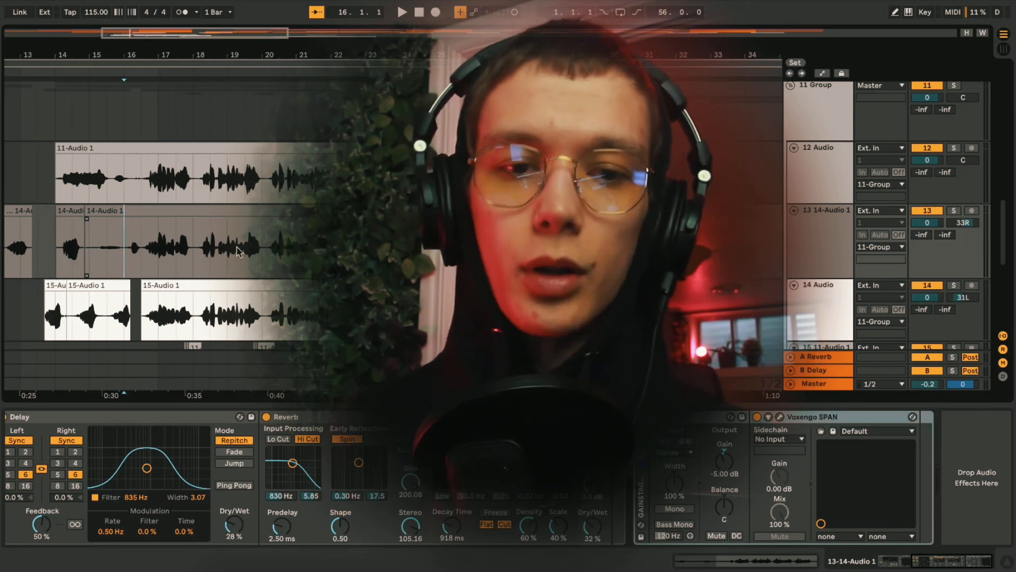
Step: Compare the vocal clips and effect settings of tracks 12, 13 and 14 around bars 16 to 19
{"action": "left_click", "coordinate": [171, 292]}
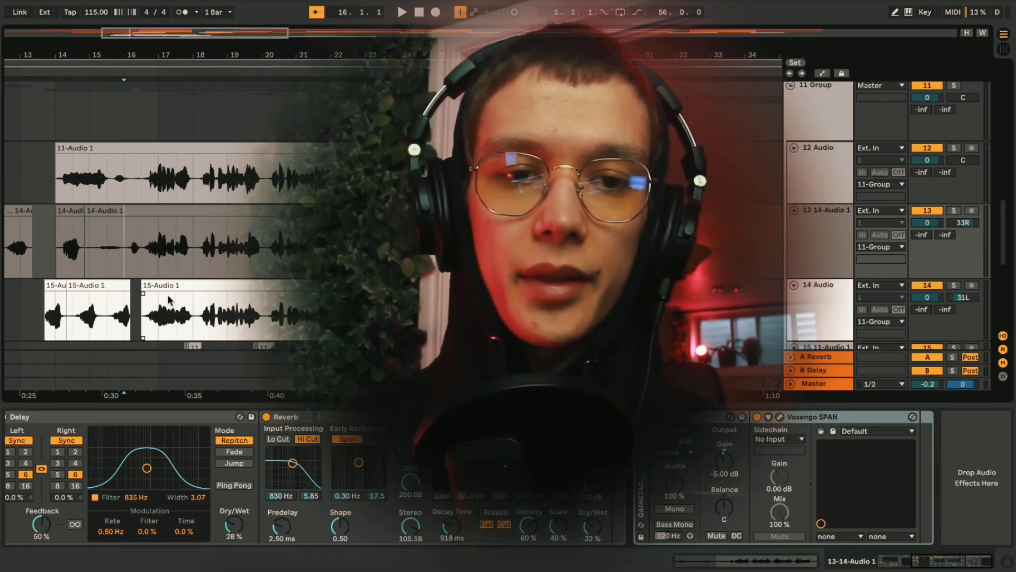
{"action": "left_click", "coordinate": [179, 196]}
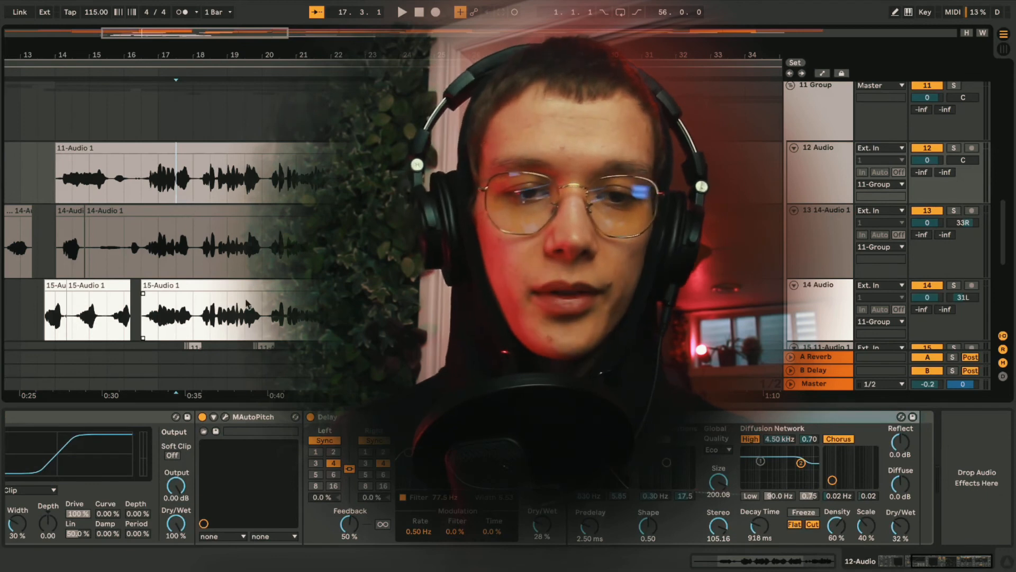
{"action": "left_click", "coordinate": [212, 244]}
{"action": "left_click", "coordinate": [230, 306]}
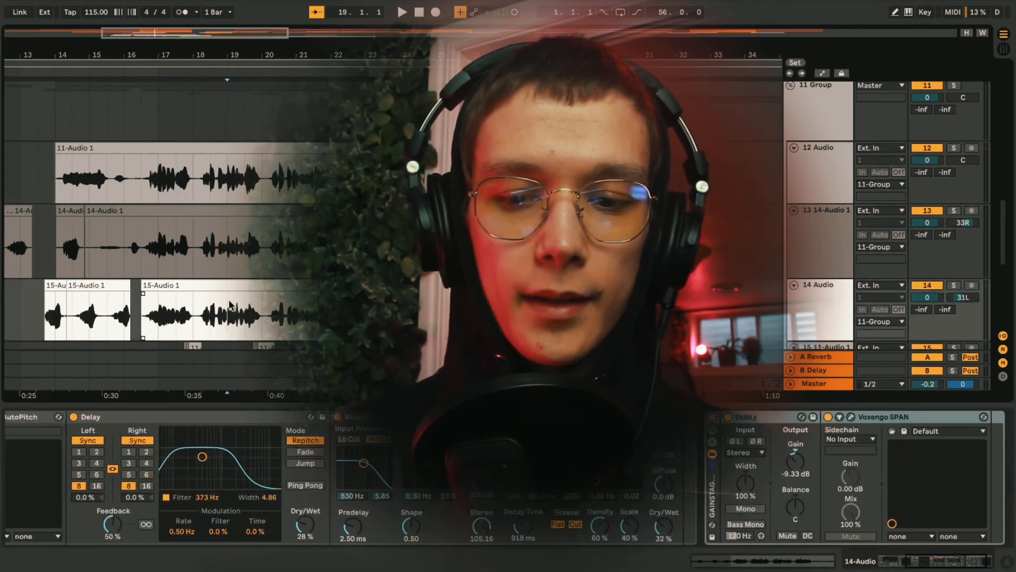
{"action": "left_click", "coordinate": [227, 236]}
{"action": "left_click", "coordinate": [230, 306]}
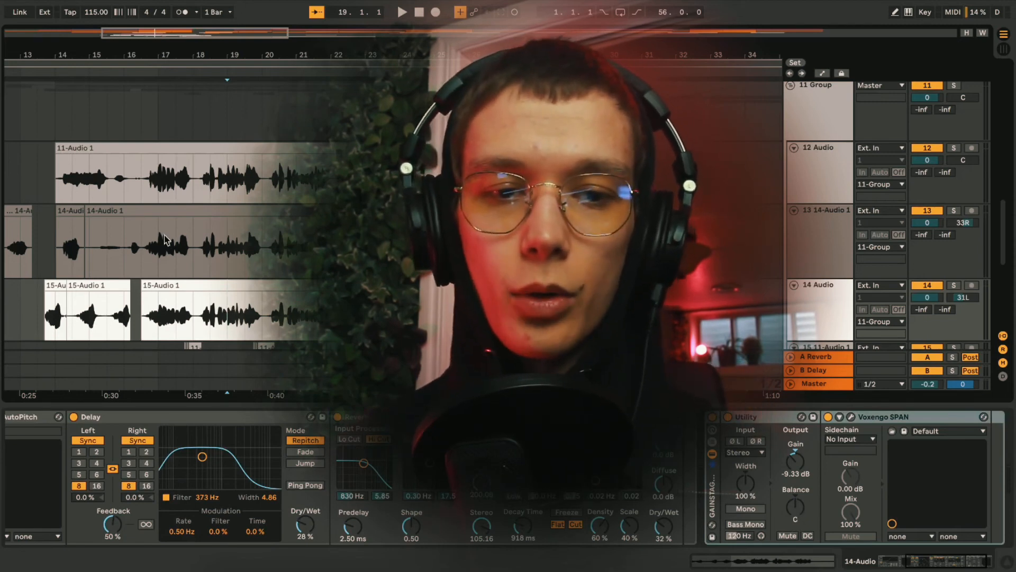
Step: Select the vocal layers on tracks 12 to 14 from bar 13 and review the 14 Audio track's effect chain
{"action": "scroll", "coordinate": [179, 242], "scroll_direction": "down", "scroll_amount": 4}
{"action": "scroll", "coordinate": [200, 255], "scroll_direction": "down", "scroll_amount": 7}
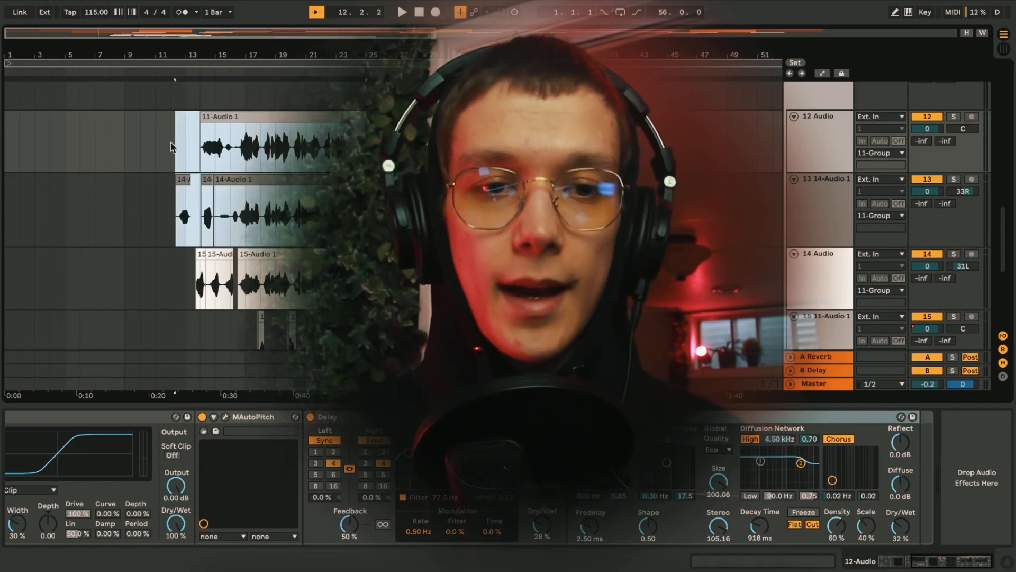
{"action": "left_click", "coordinate": [185, 148]}
{"action": "left_click_drag", "start_coordinate": [185, 148], "coordinate": [306, 285]}
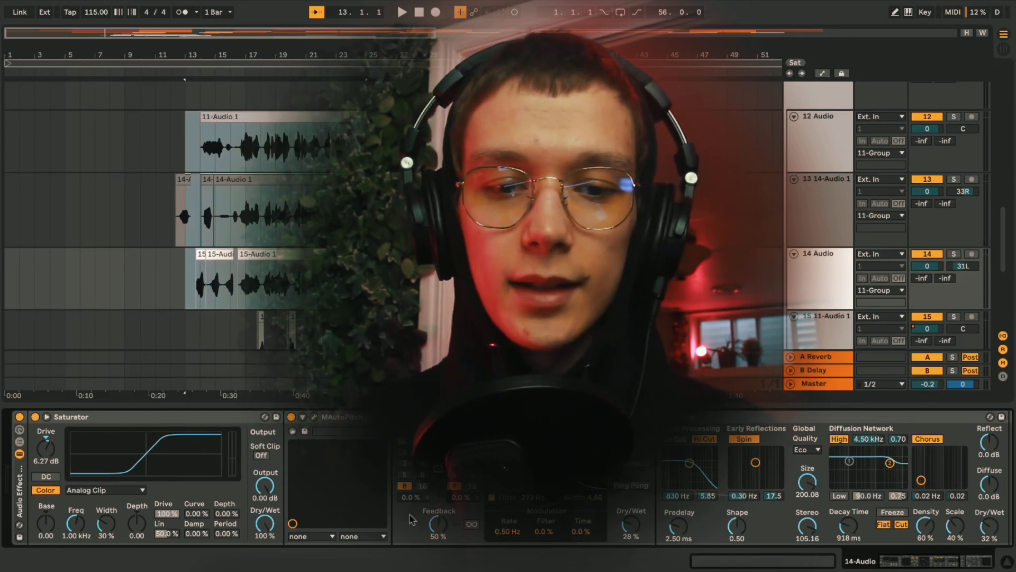
{"action": "scroll", "coordinate": [412, 518], "scroll_direction": "down", "scroll_amount": 5}
{"action": "scroll", "coordinate": [369, 487], "scroll_direction": "down", "scroll_amount": 3}
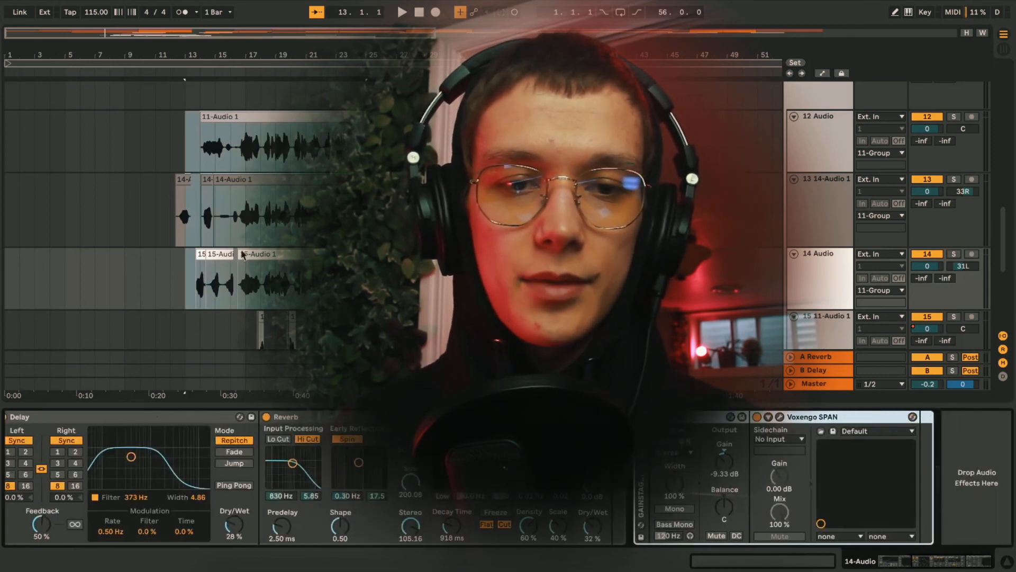
Step: Place the insert marker at bar 26 on track 15 11-Audio 1 to show its effect chain
{"action": "scroll", "coordinate": [268, 152], "scroll_direction": "down", "scroll_amount": 3}
{"action": "left_click", "coordinate": [268, 159]}
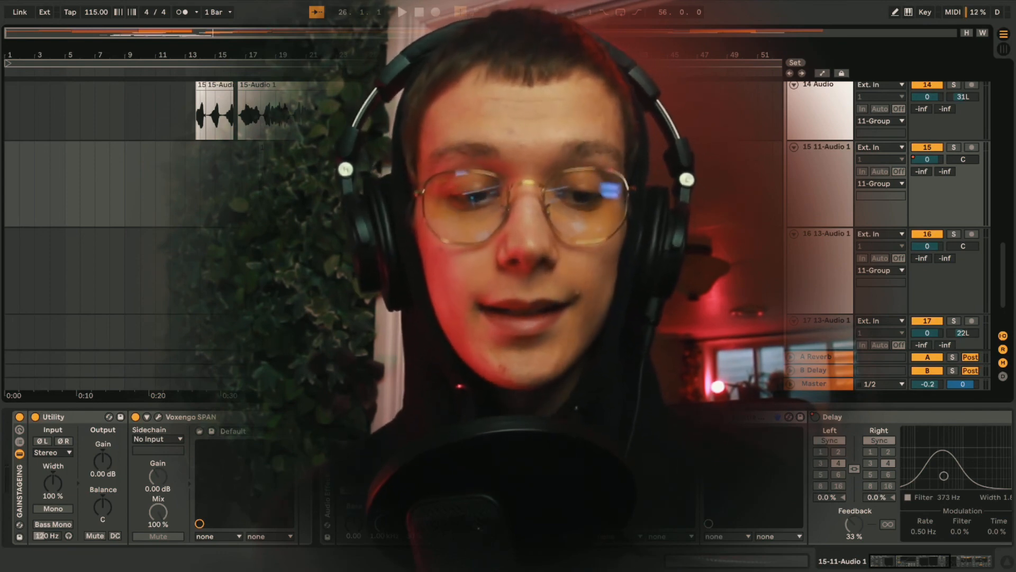
{"action": "scroll", "coordinate": [393, 217], "scroll_direction": "up", "scroll_amount": 3}
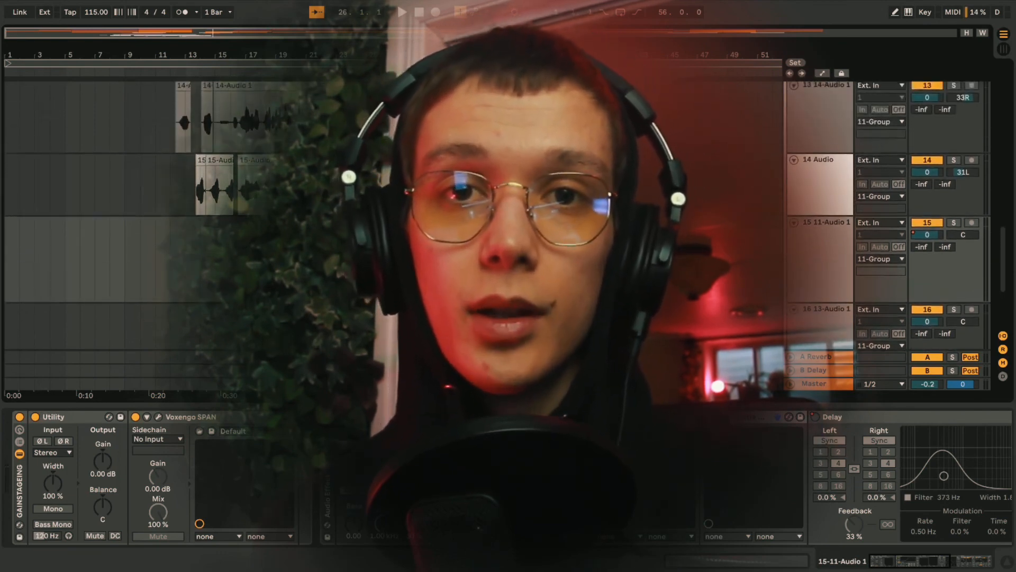